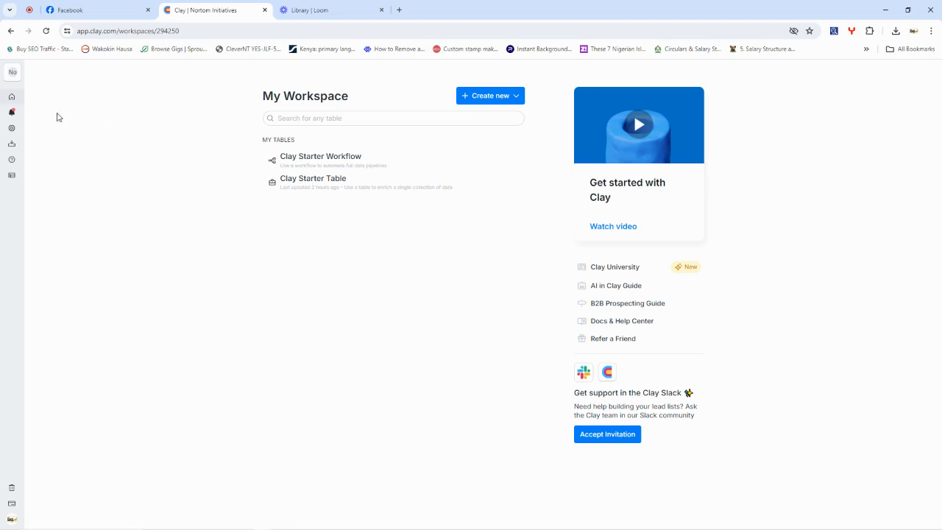
# View the workspace's available exports and close the exports list.
pyautogui.moveTo(16, 101)
pyautogui.moveTo(20, 121)
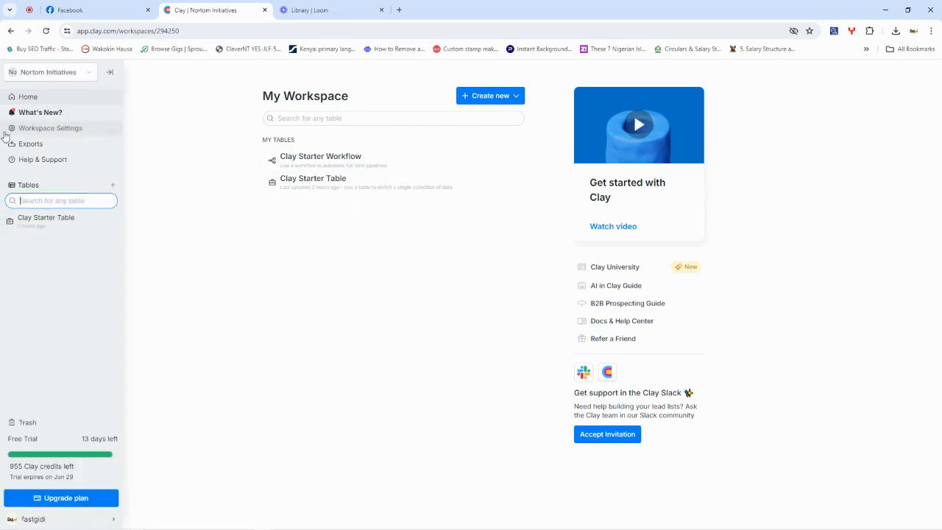
pyautogui.click(29, 145)
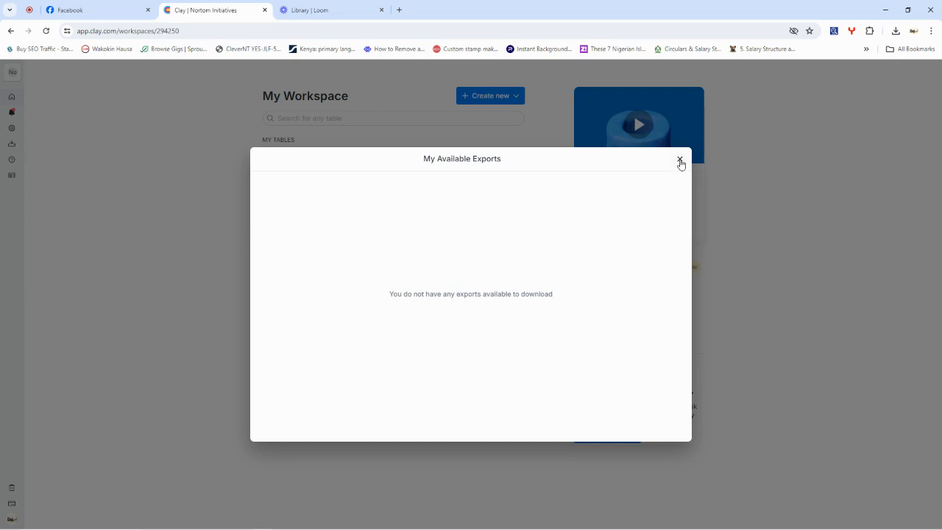
pyautogui.click(680, 160)
# View the Help & Support options and the account options, and close both.
pyautogui.moveTo(24, 145)
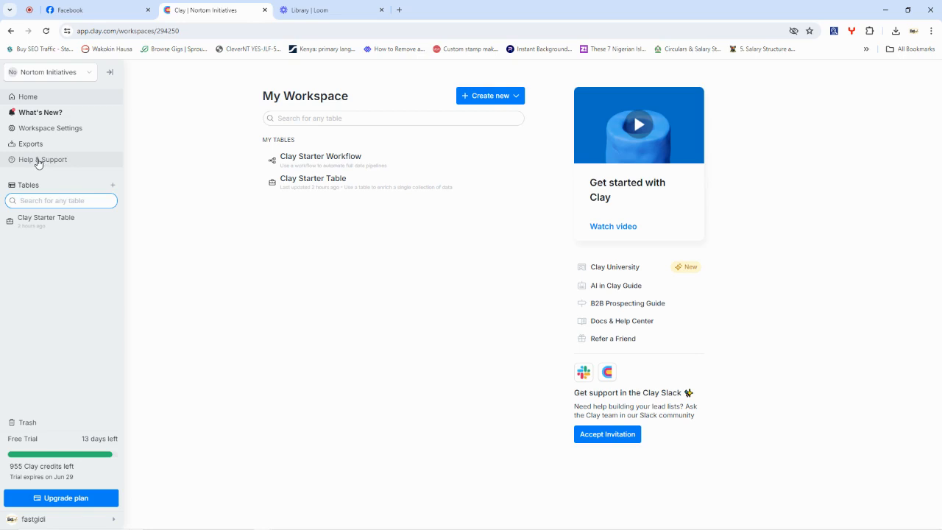
pyautogui.click(39, 163)
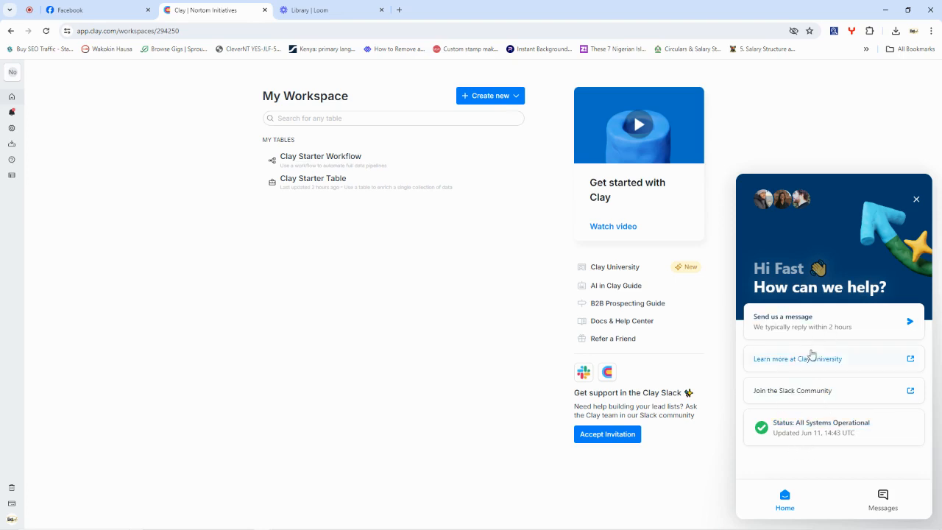
pyautogui.moveTo(11, 165)
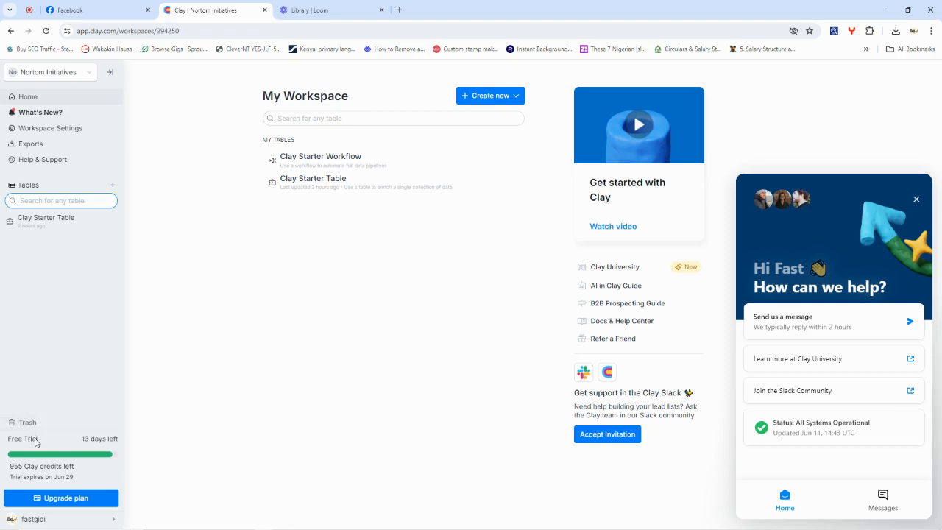
pyautogui.click(113, 521)
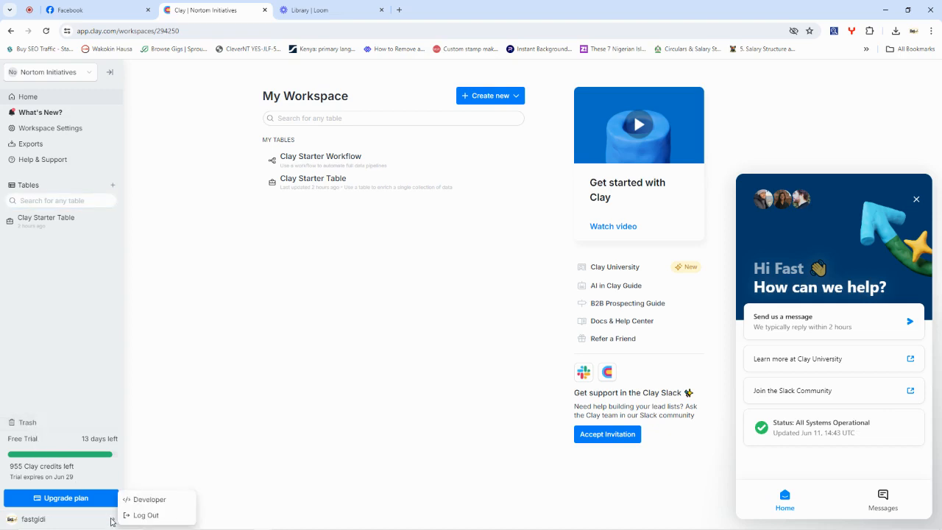
pyautogui.click(184, 316)
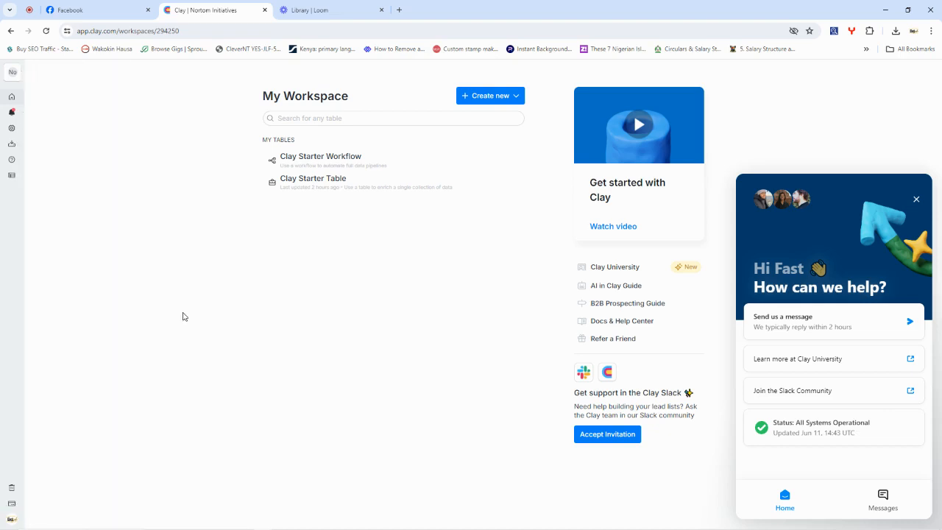
pyautogui.click(916, 199)
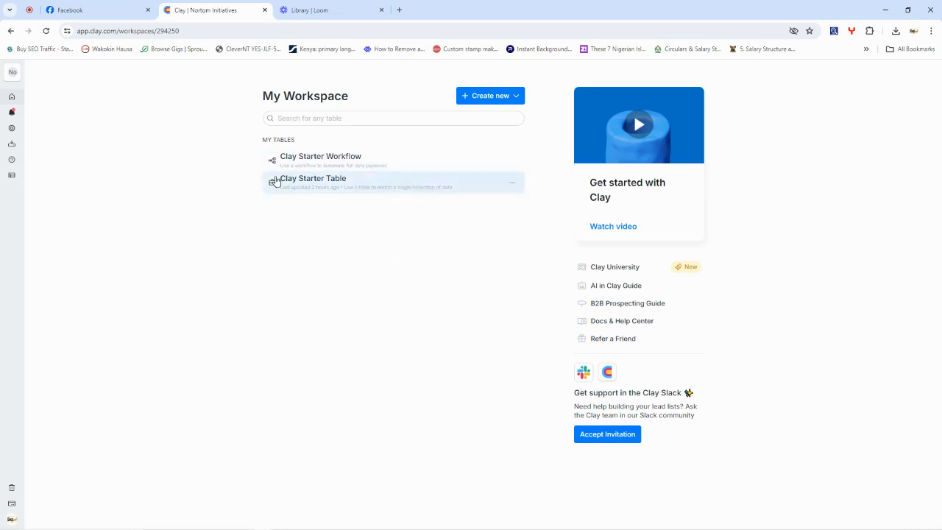
# Start a new table and look through its company and people data sources.
pyautogui.click(490, 100)
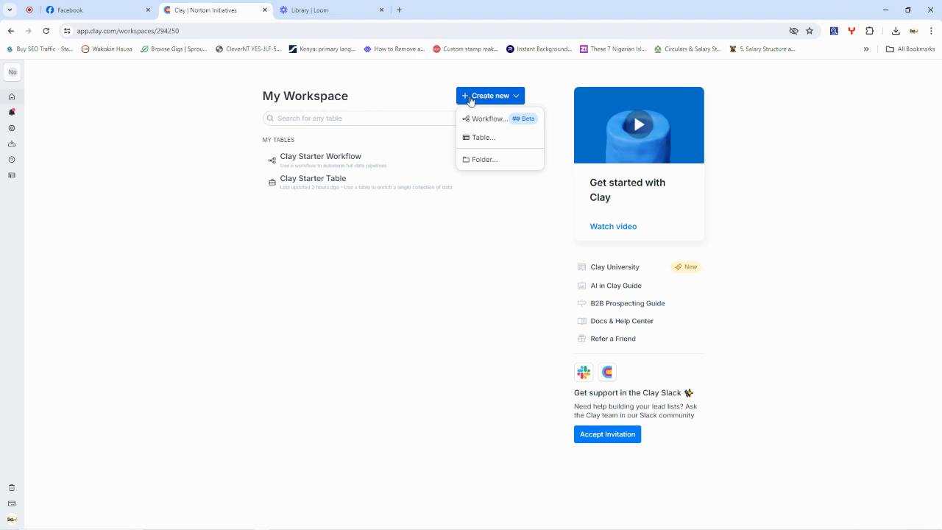
pyautogui.click(481, 139)
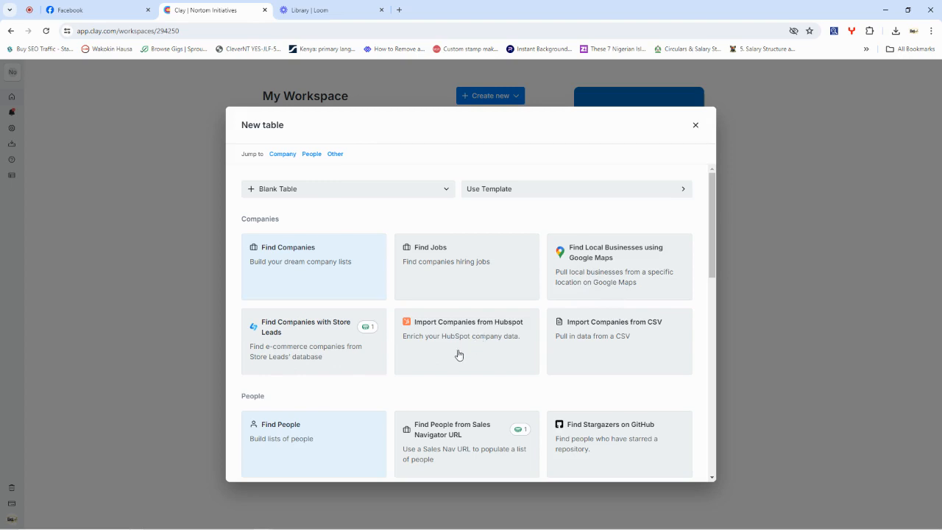
pyautogui.scroll(-2, 455, 360)
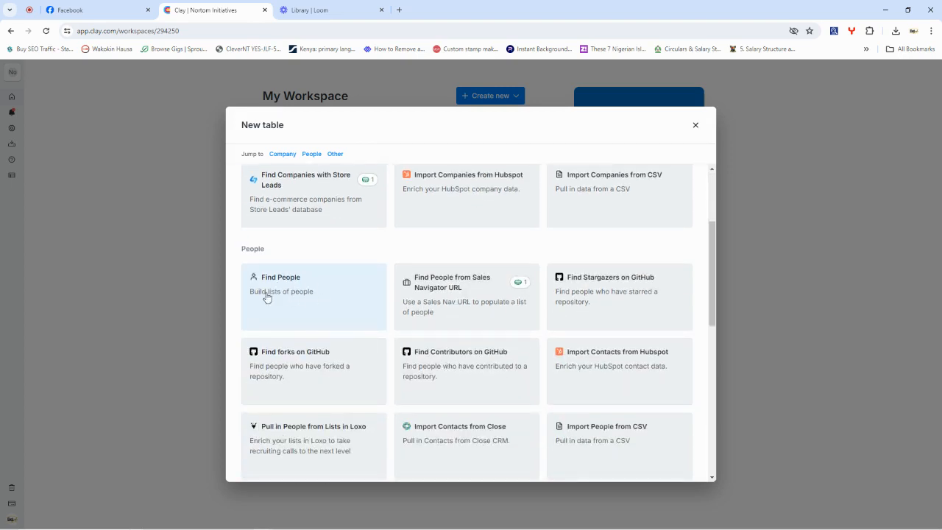
pyautogui.scroll(2, 374, 301)
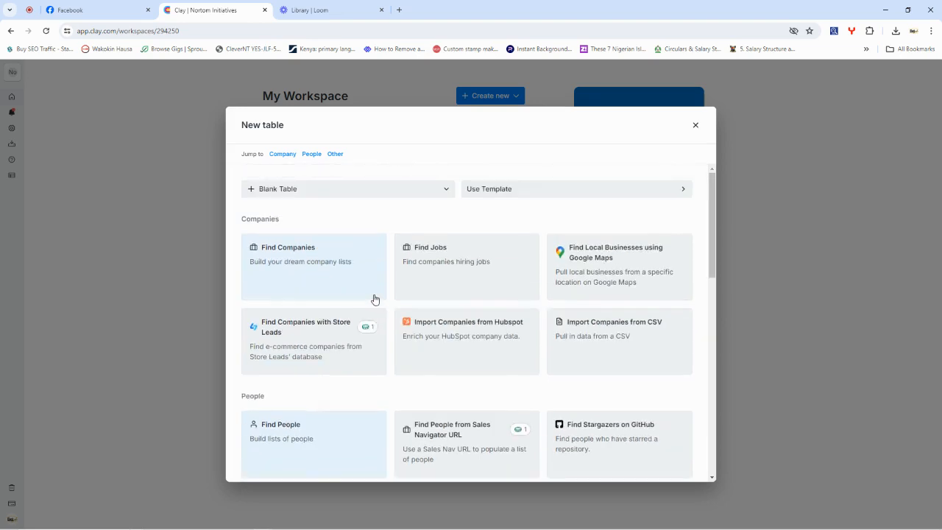
pyautogui.scroll(-2, 374, 299)
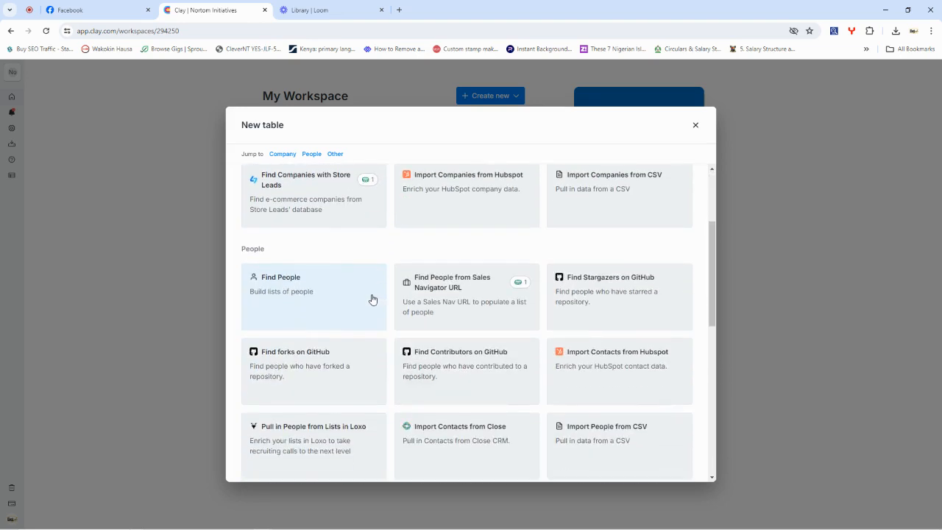
pyautogui.scroll(2, 373, 299)
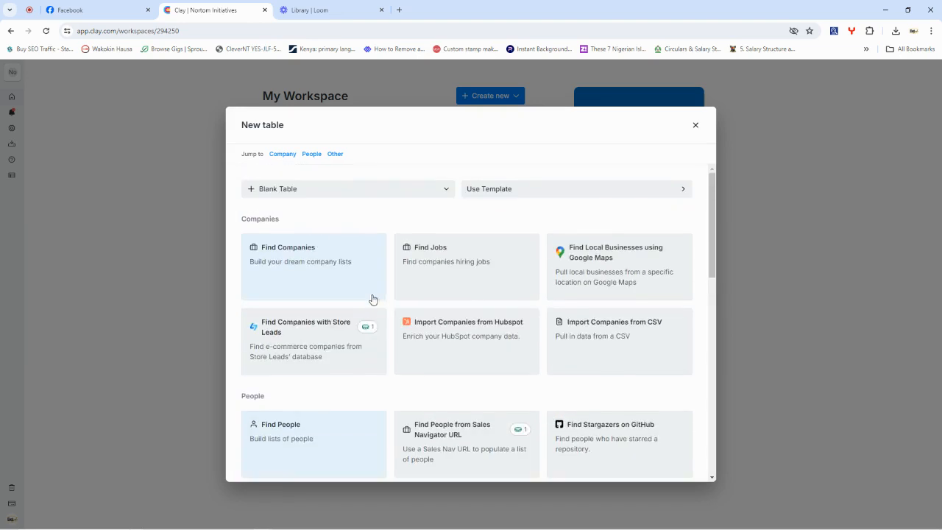
# Use Find Jobs to preview job listings with the included job title "virtual assistant".
pyautogui.click(427, 272)
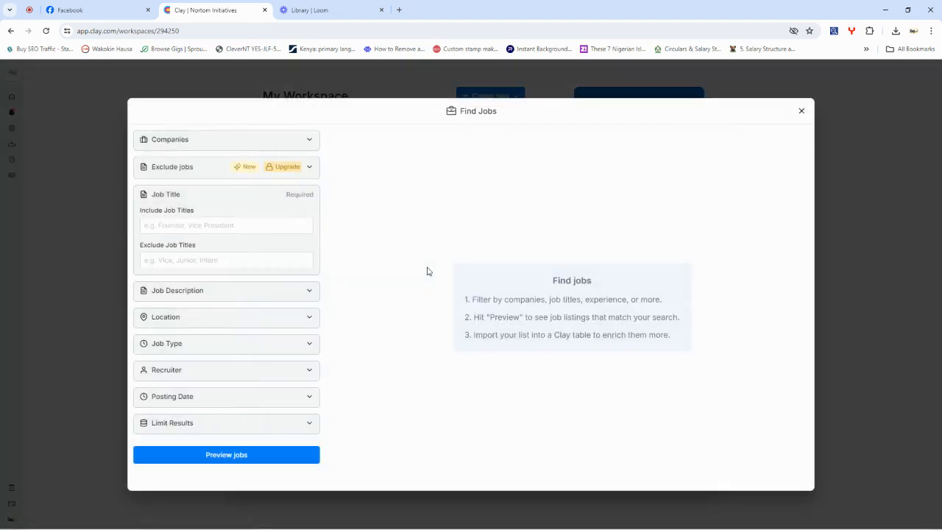
pyautogui.click(184, 225)
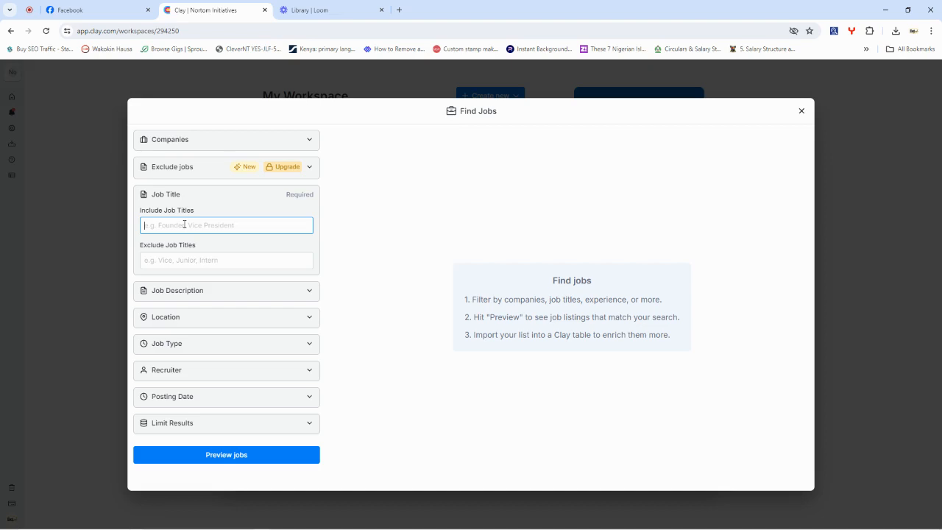
pyautogui.write('vi')
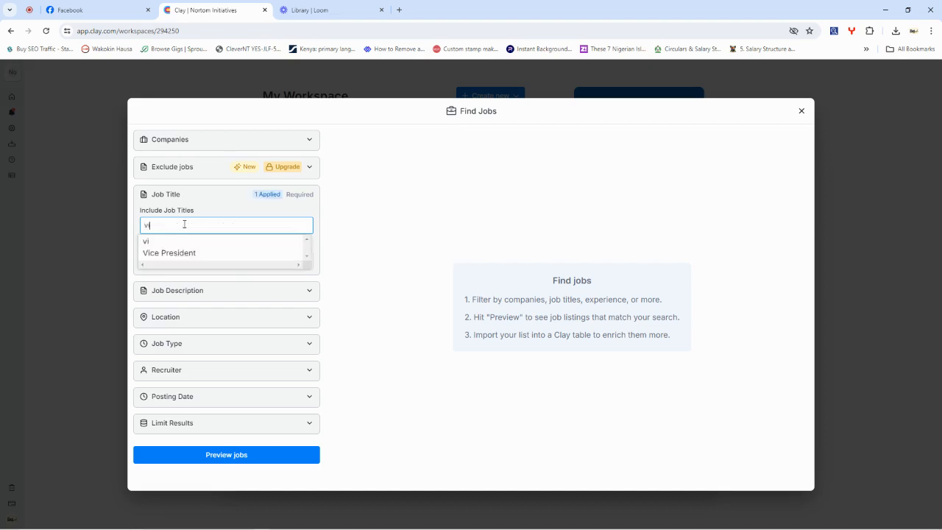
pyautogui.write('rtual as')
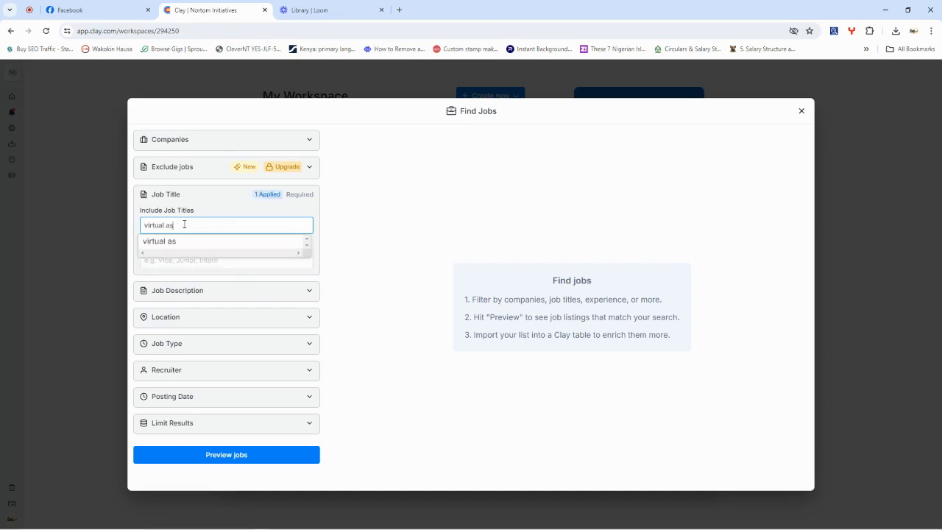
pyautogui.write('sistant')
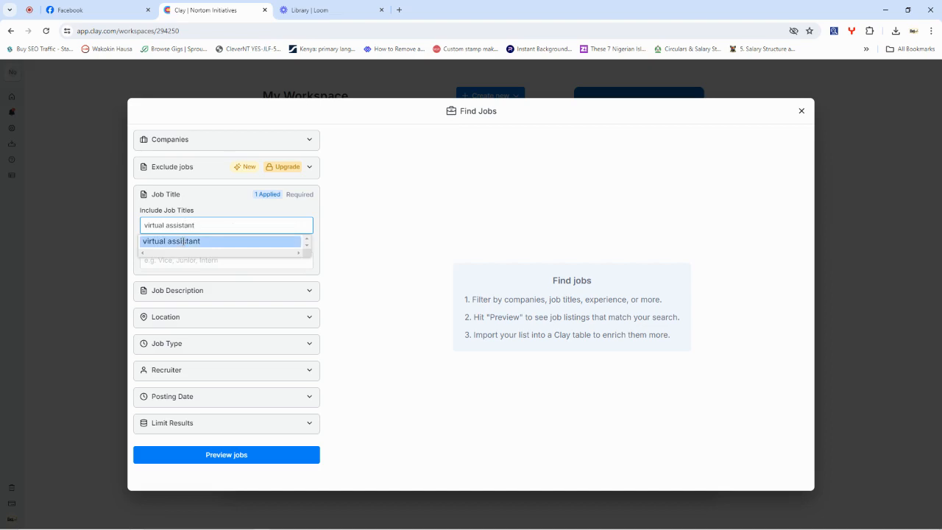
pyautogui.click(183, 242)
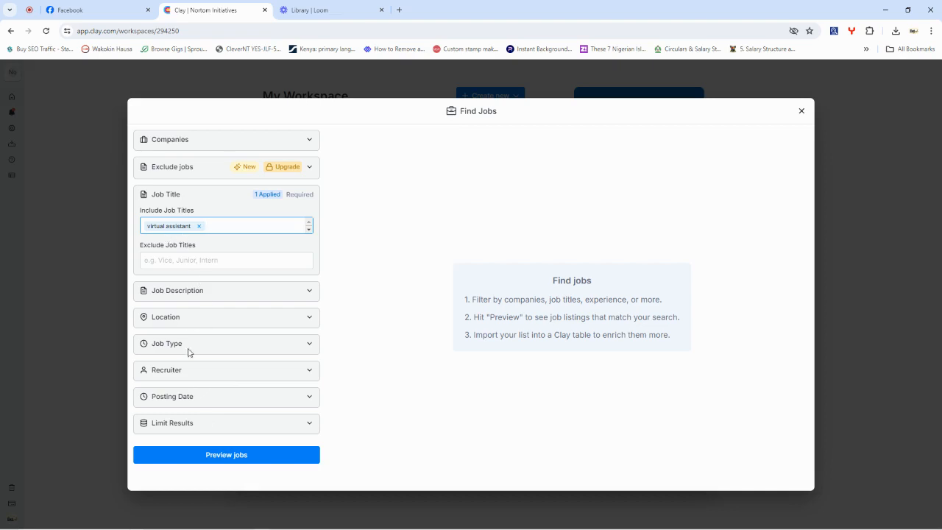
pyautogui.click(226, 457)
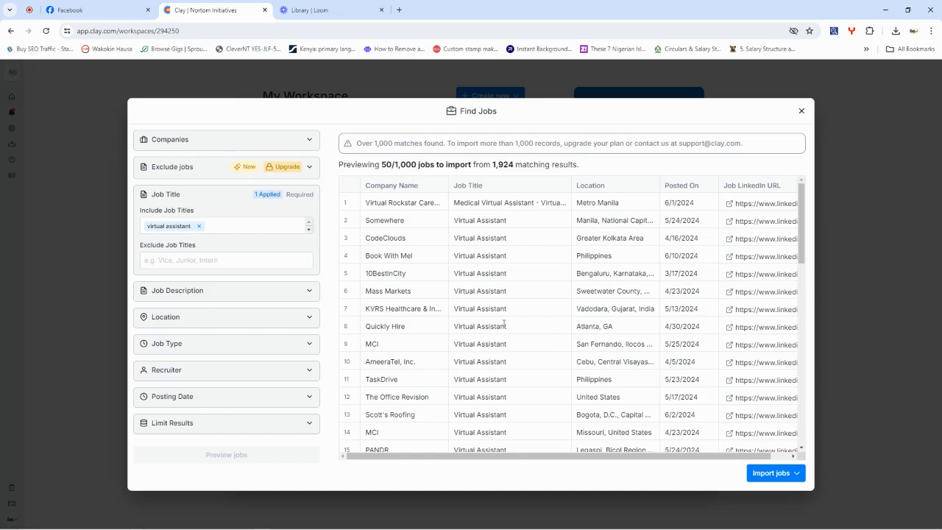
# Look through the previewed jobs, open the LinkedIn link of the GLS Hiring job in Singapore, and return to Clay.
pyautogui.moveTo(499, 461); pyautogui.dragTo(608, 471)
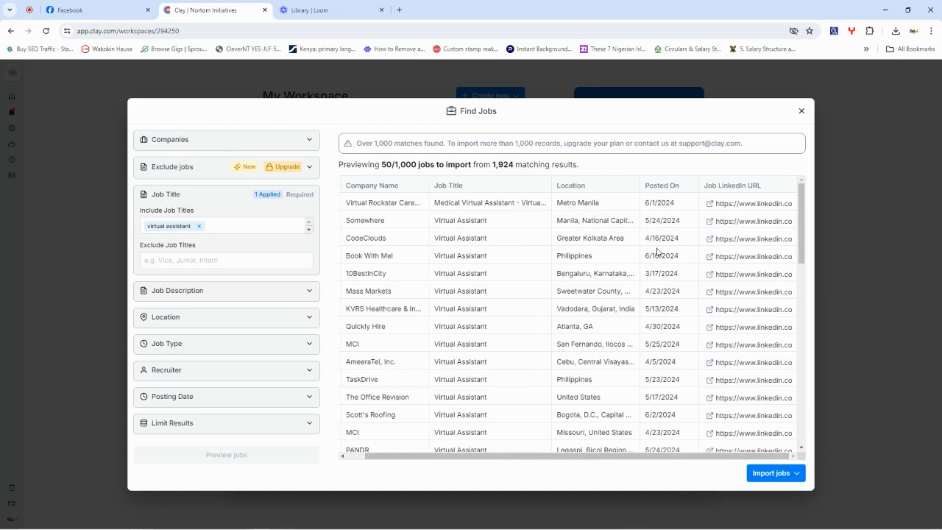
pyautogui.scroll(-10, 659, 398)
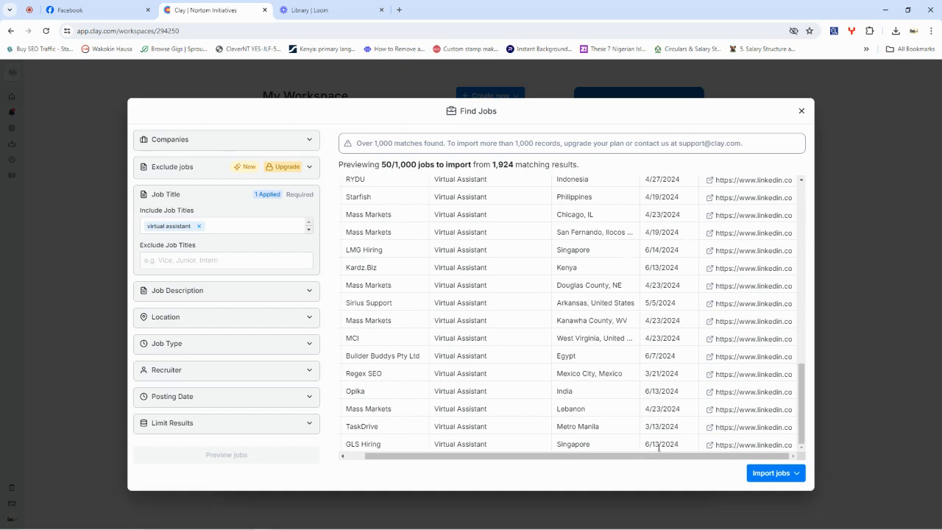
pyautogui.click(710, 445)
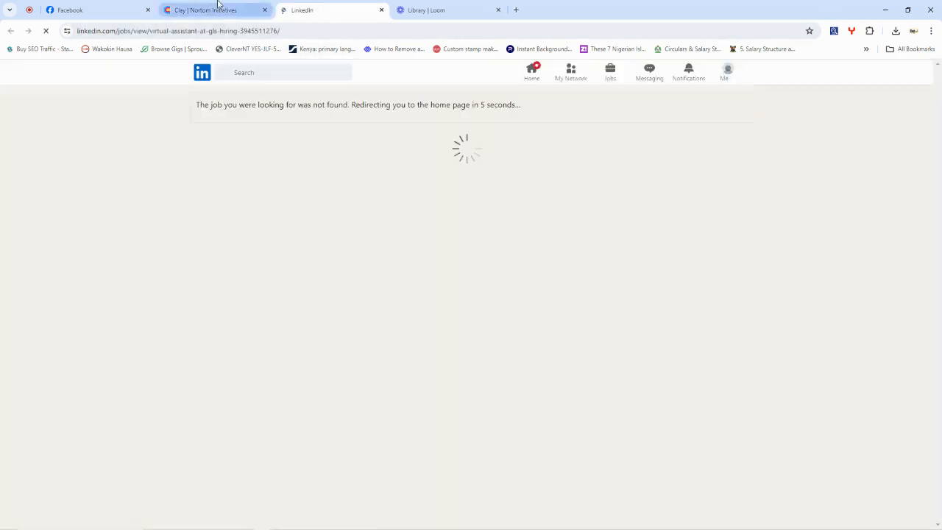
pyautogui.click(215, 8)
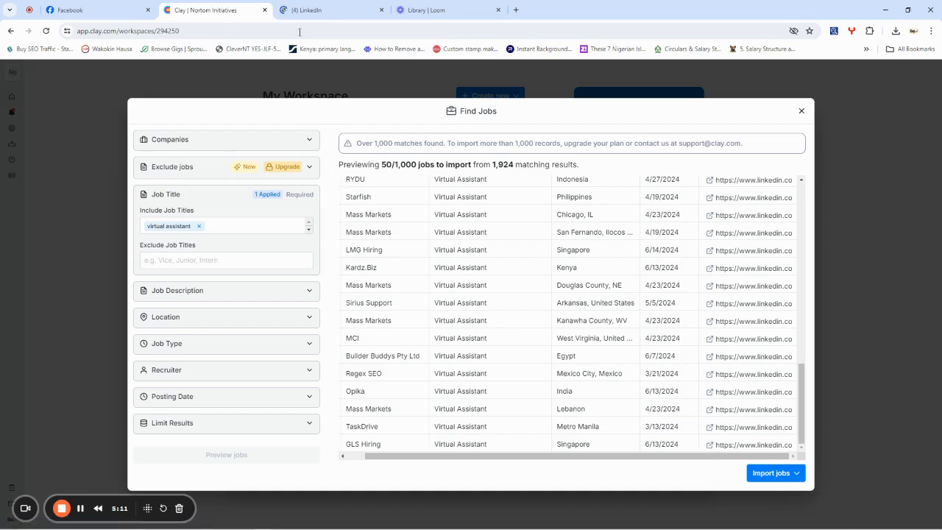
# Look over the opened LinkedIn jobs page, switch back to Clay, and close Find Jobs to return to the new table sources.
pyautogui.click(313, 9)
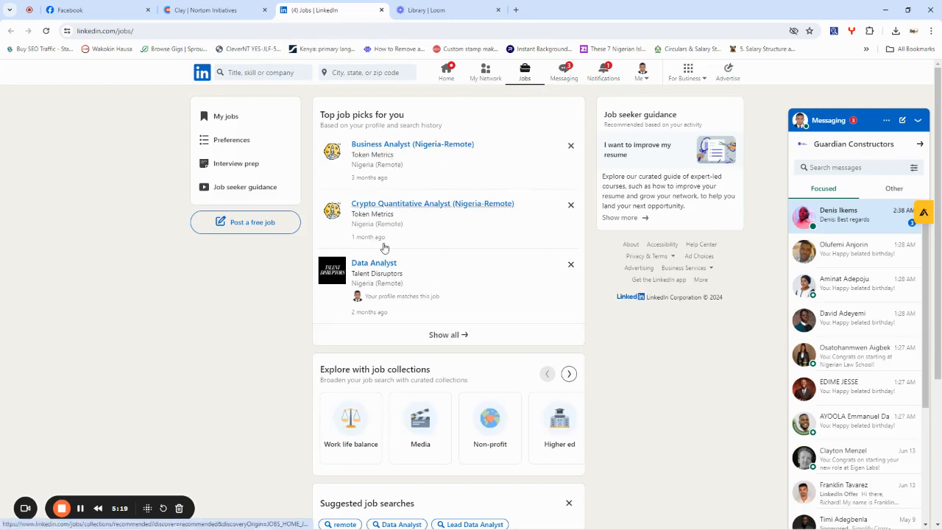
pyautogui.scroll(-3, 463, 442)
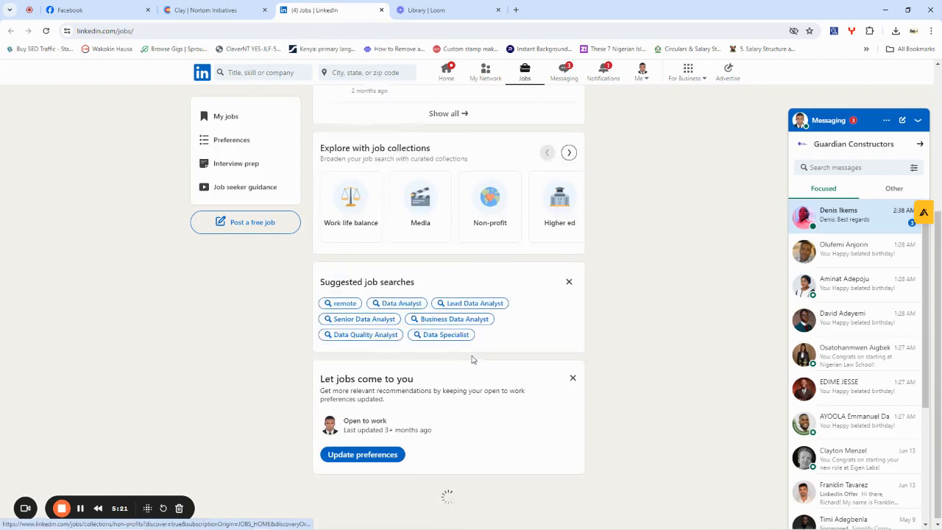
pyautogui.scroll(3, 450, 350)
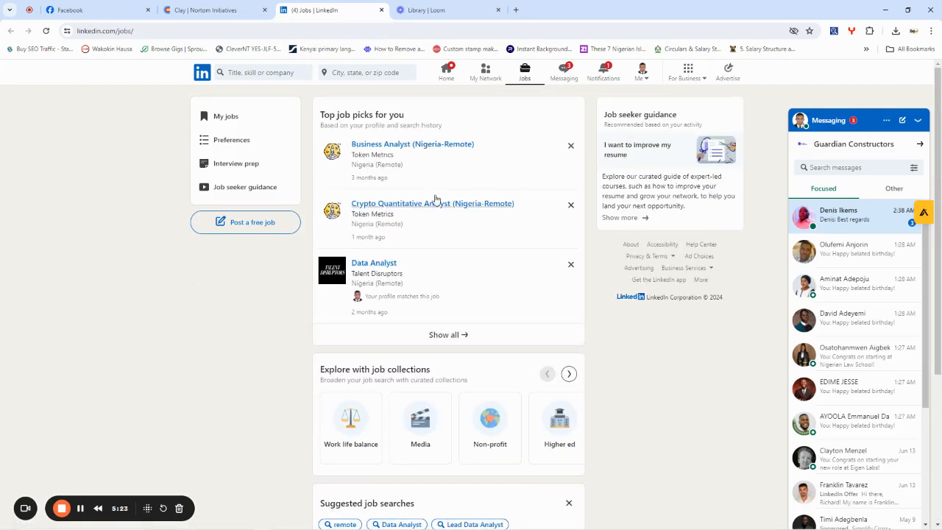
pyautogui.click(213, 10)
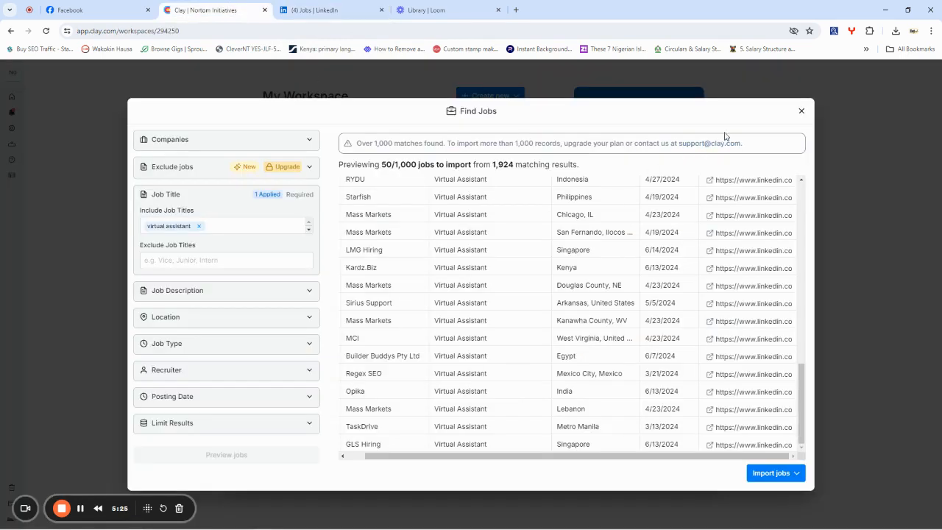
pyautogui.click(801, 112)
pyautogui.click(551, 219)
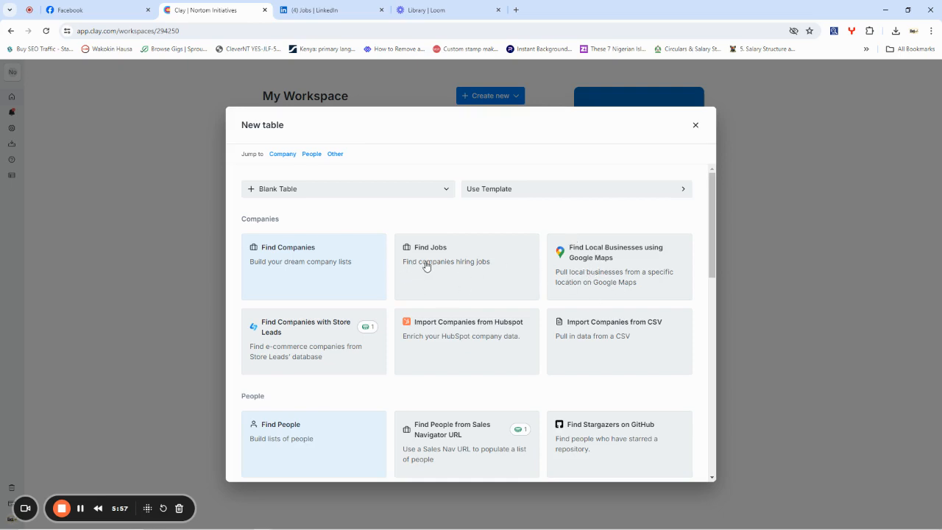
# Set up a Google Maps local business search at Hillside, New Jersey, United States, with the search type Business types.
pyautogui.click(604, 256)
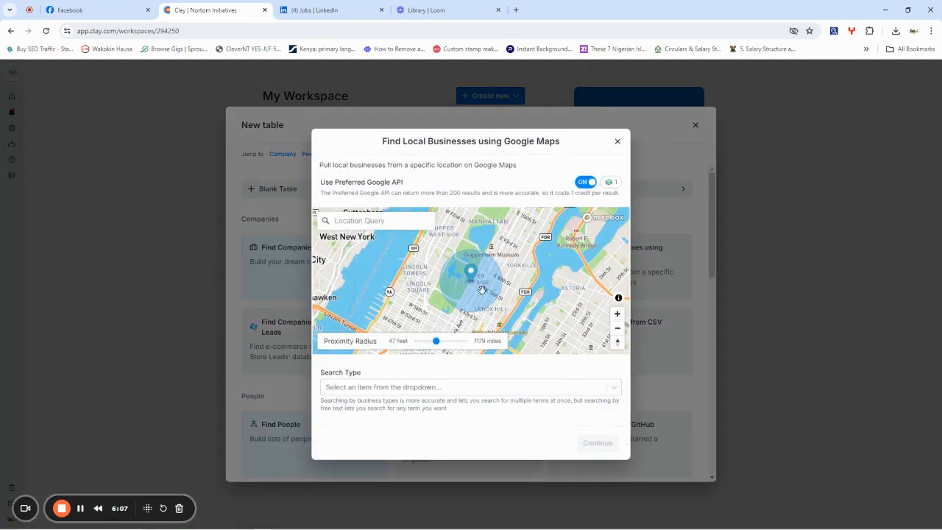
pyautogui.click(363, 221)
pyautogui.write('Hillside')
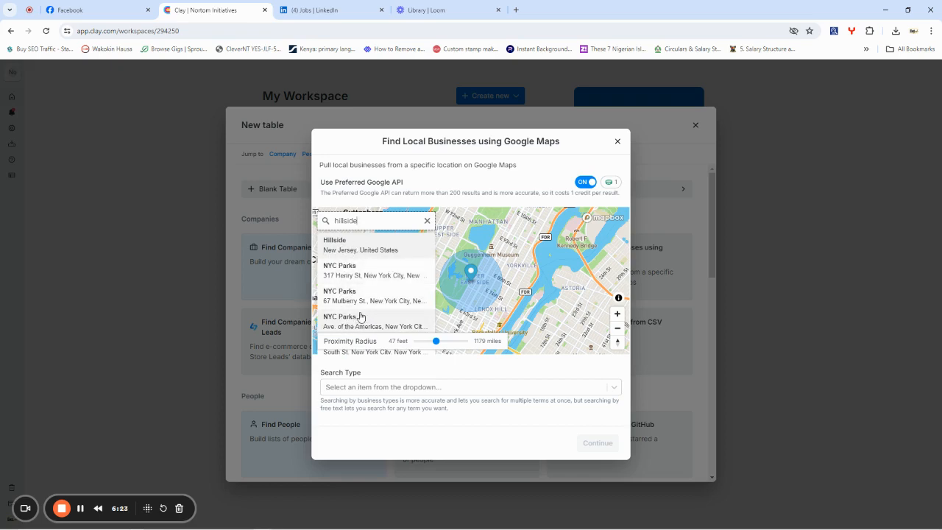
pyautogui.click(336, 248)
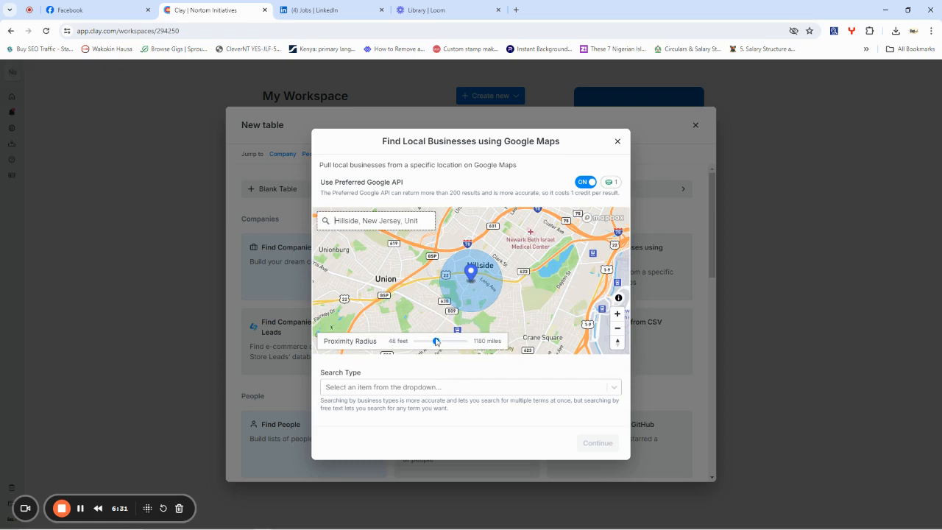
pyautogui.click(353, 388)
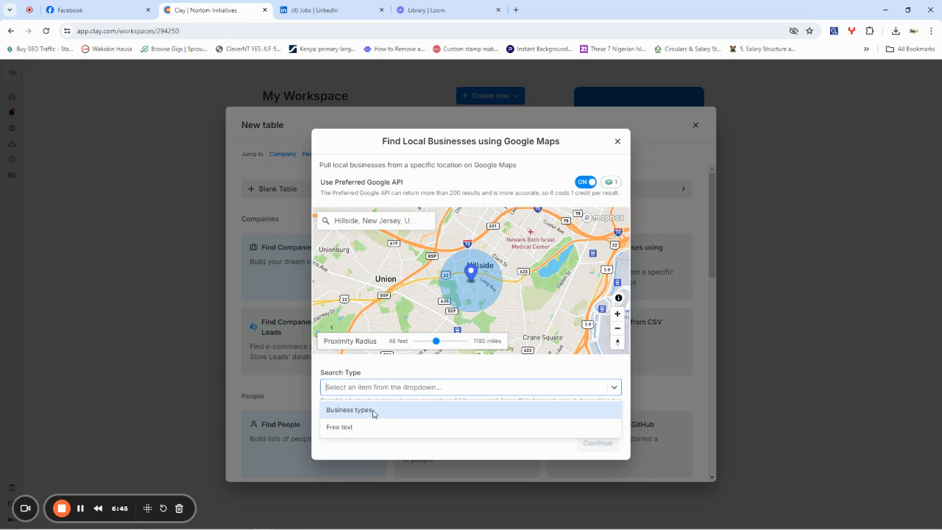
pyautogui.click(373, 413)
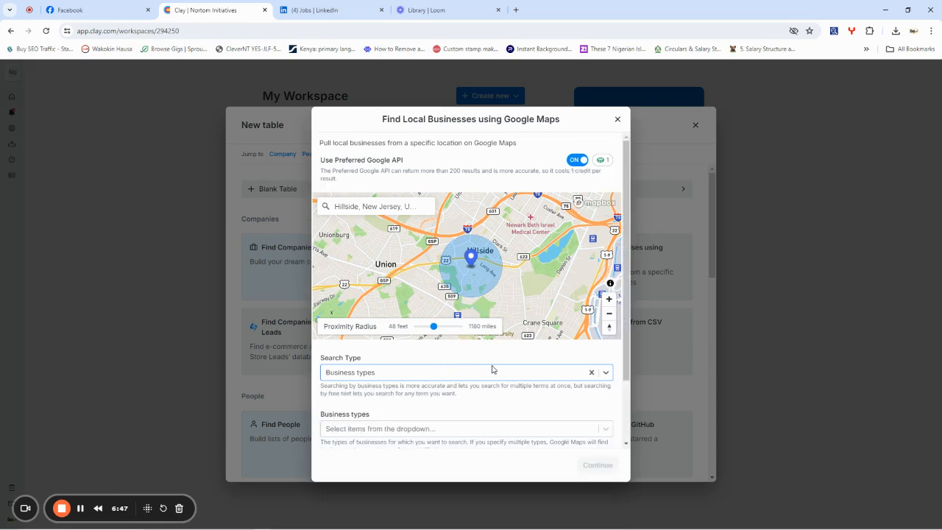
# Choose Dental Clinic as the business type for the Hillside local business search.
pyautogui.scroll(-1, 408, 416)
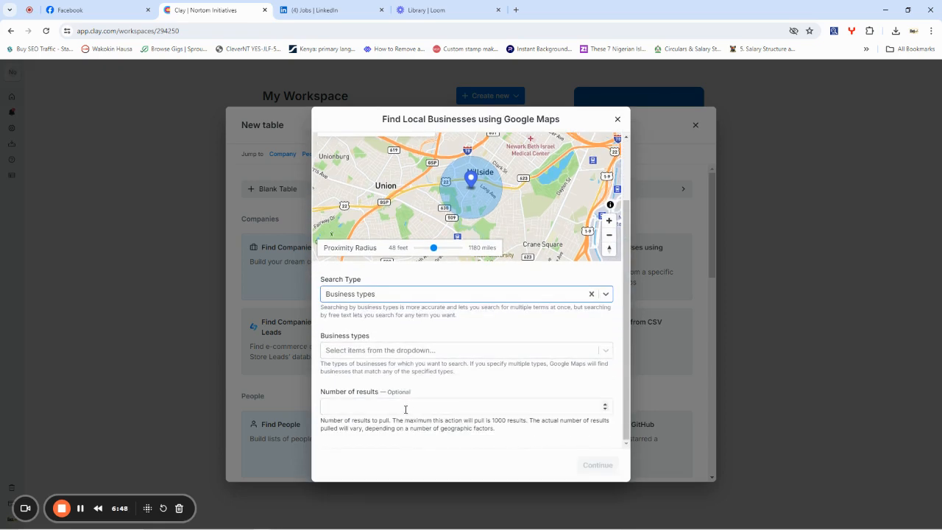
pyautogui.click(352, 353)
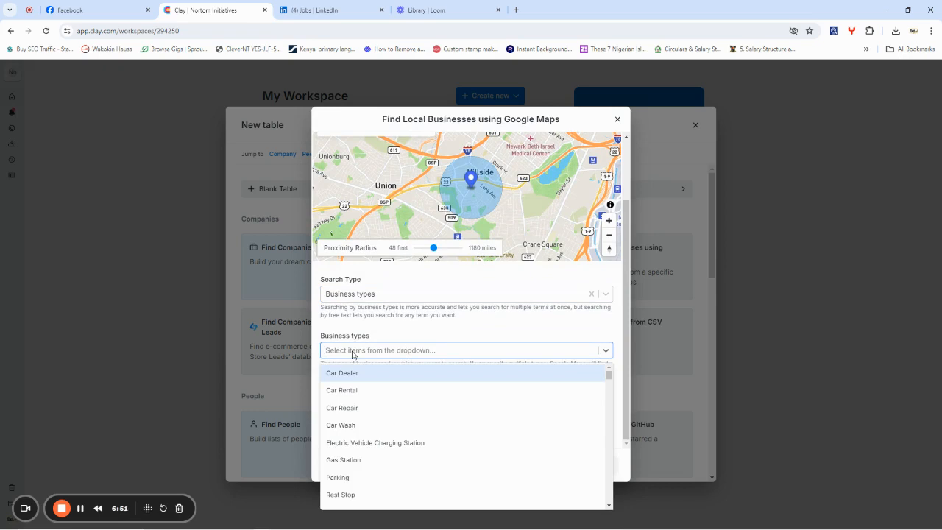
pyautogui.scroll(-10, 370, 434)
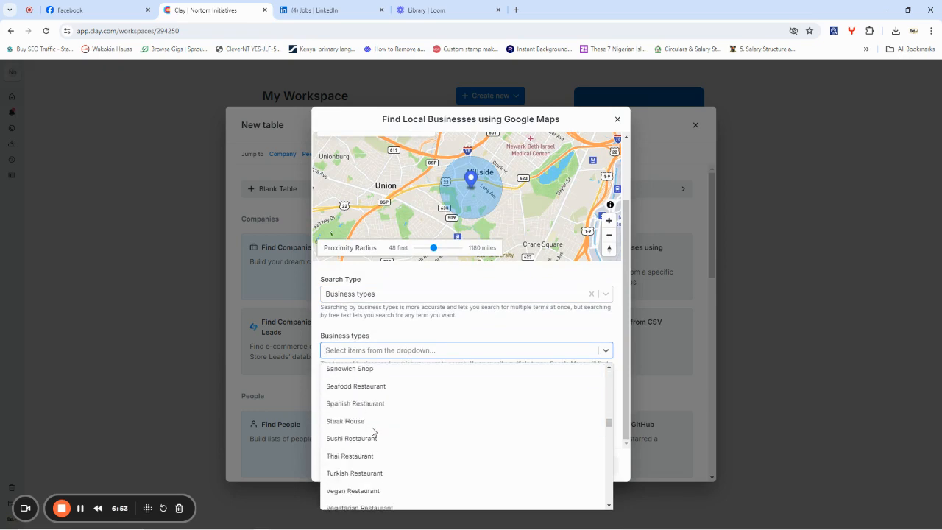
pyautogui.scroll(-2, 372, 431)
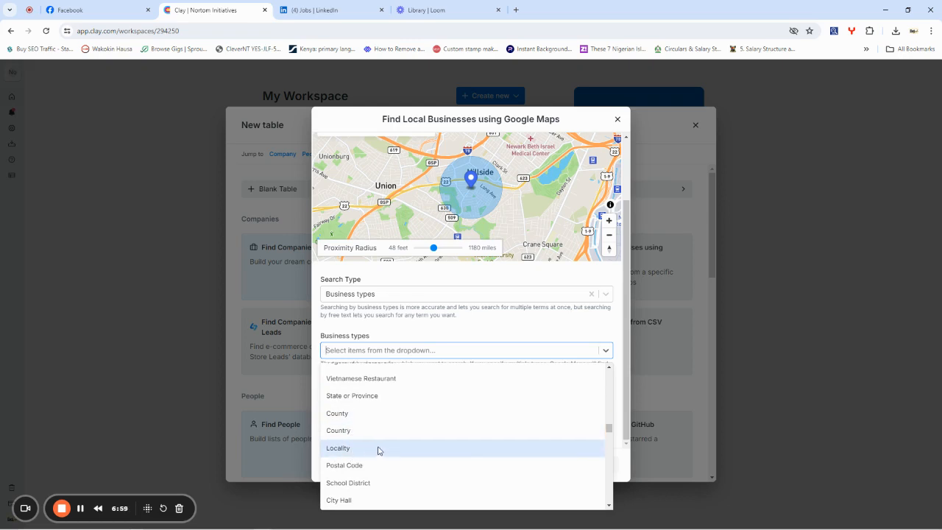
pyautogui.scroll(-2, 379, 450)
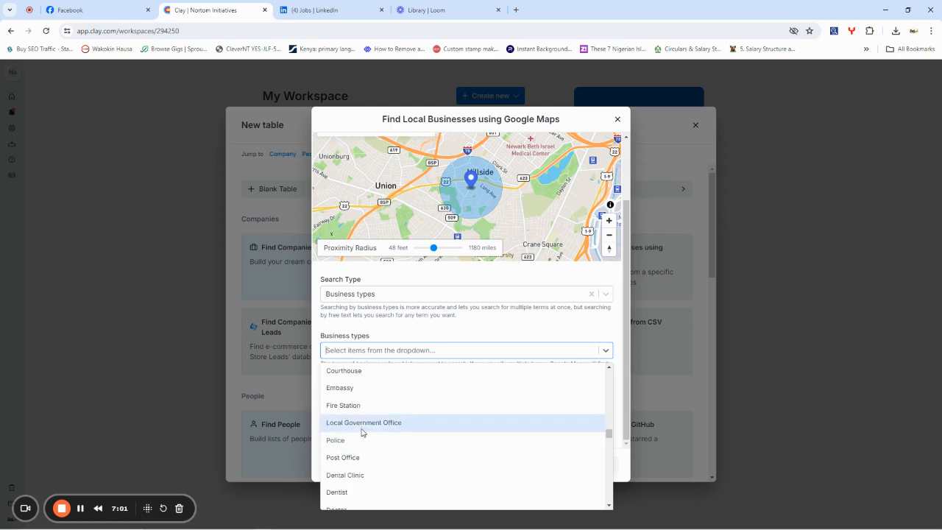
pyautogui.click(360, 477)
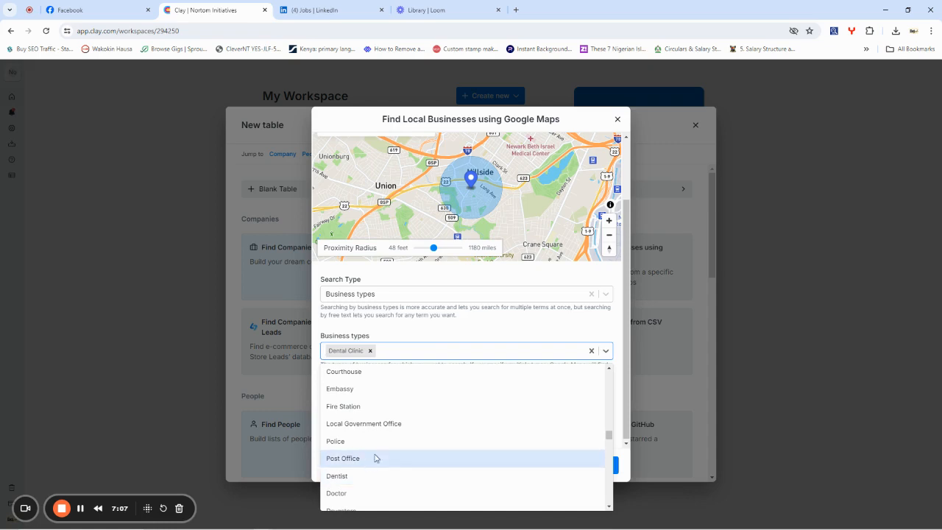
pyautogui.click(483, 333)
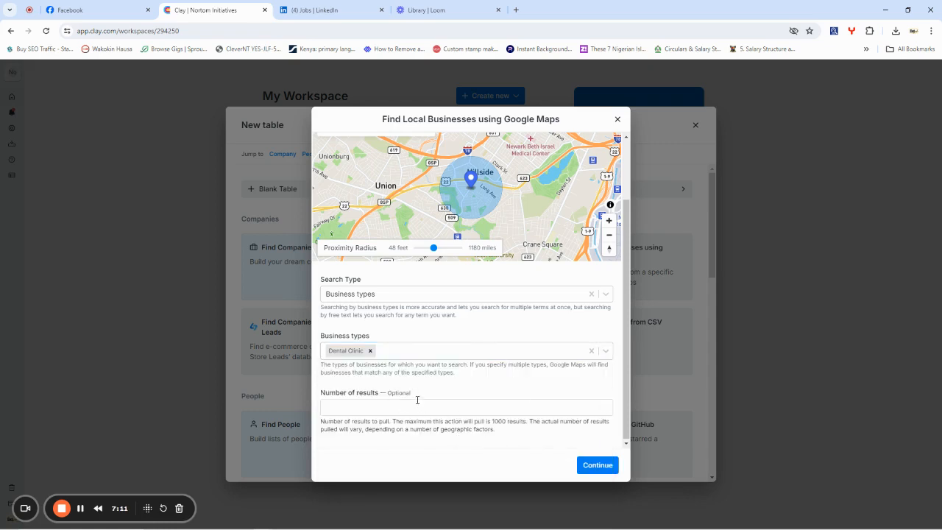
# Run the dental clinic search into a new blank table, close its source details, and return to the workspace home.
pyautogui.click(588, 465)
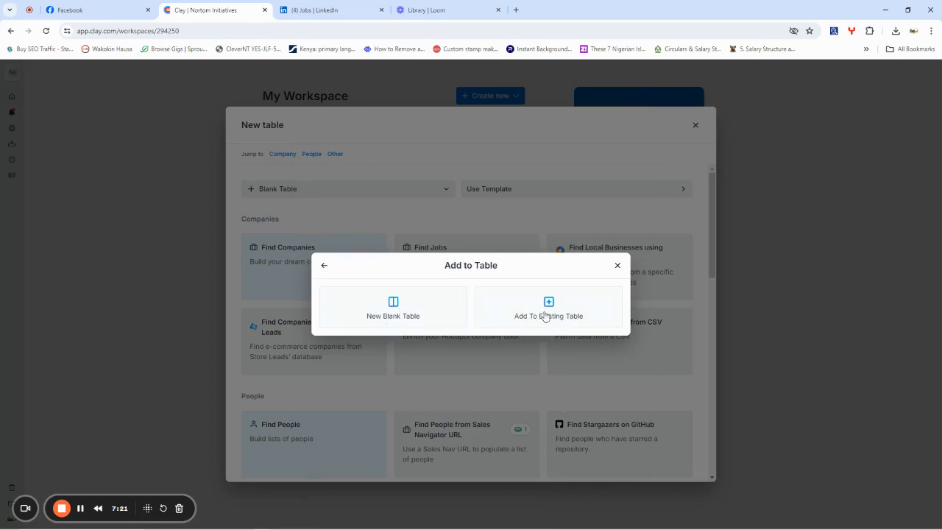
pyautogui.click(388, 318)
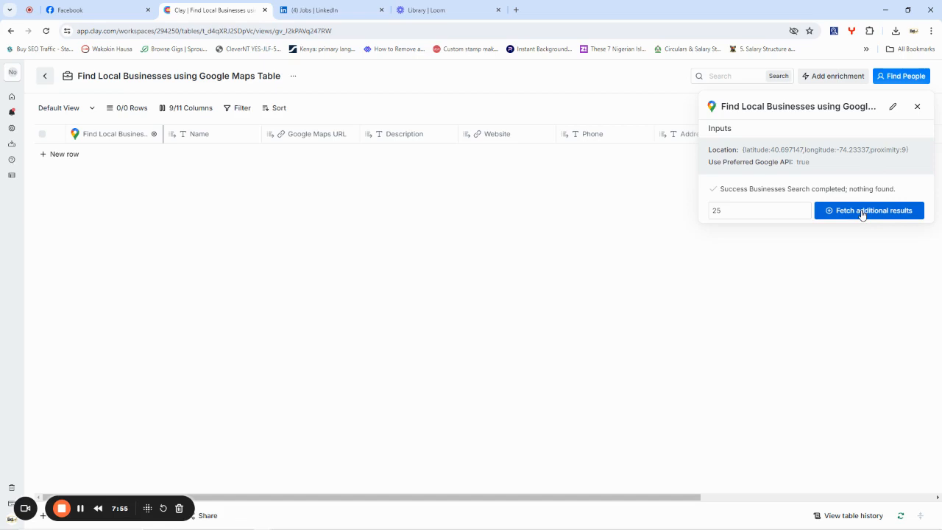
pyautogui.click(918, 106)
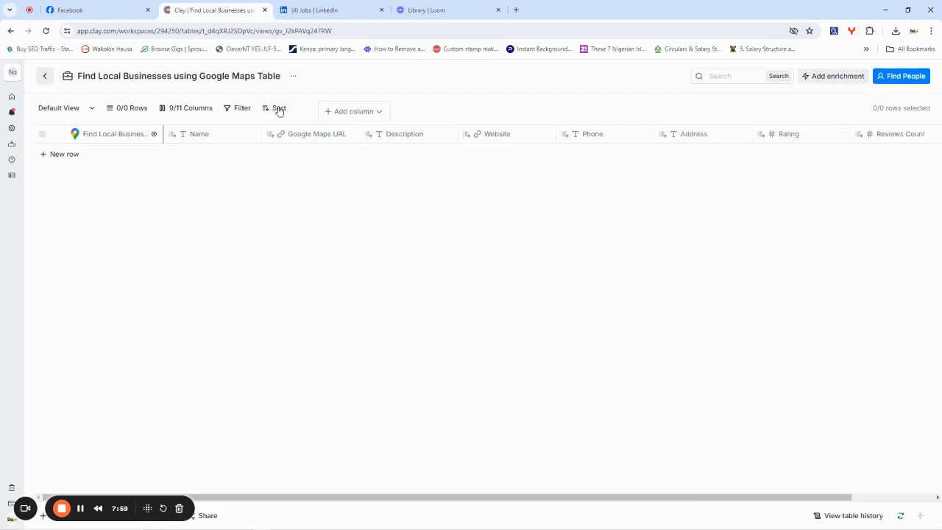
pyautogui.click(45, 75)
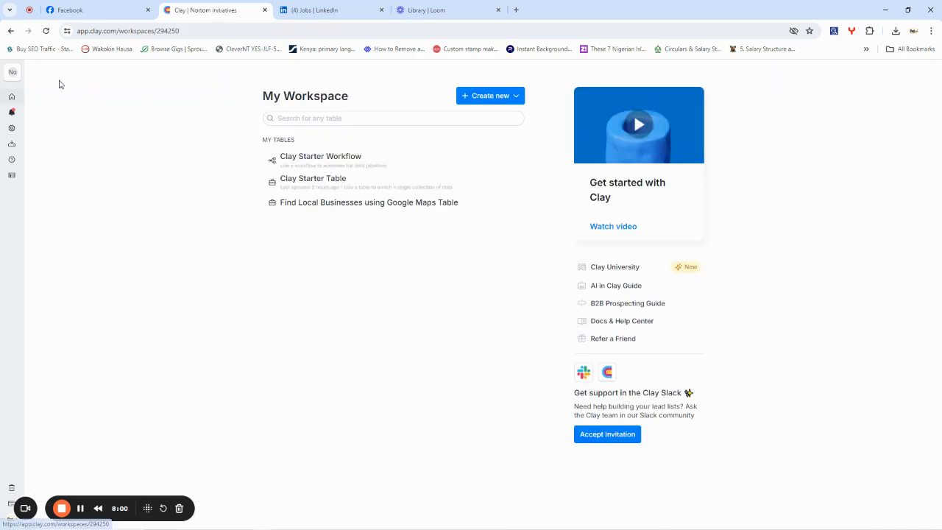
# Start another new table with the Google Maps local business source and set its location to New Jersey, United States.
pyautogui.click(494, 102)
pyautogui.click(484, 142)
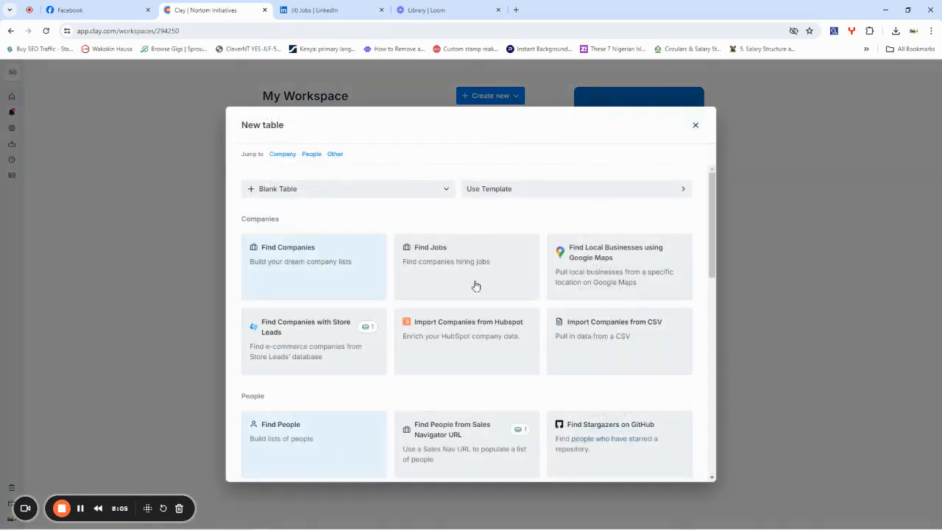
pyautogui.click(589, 257)
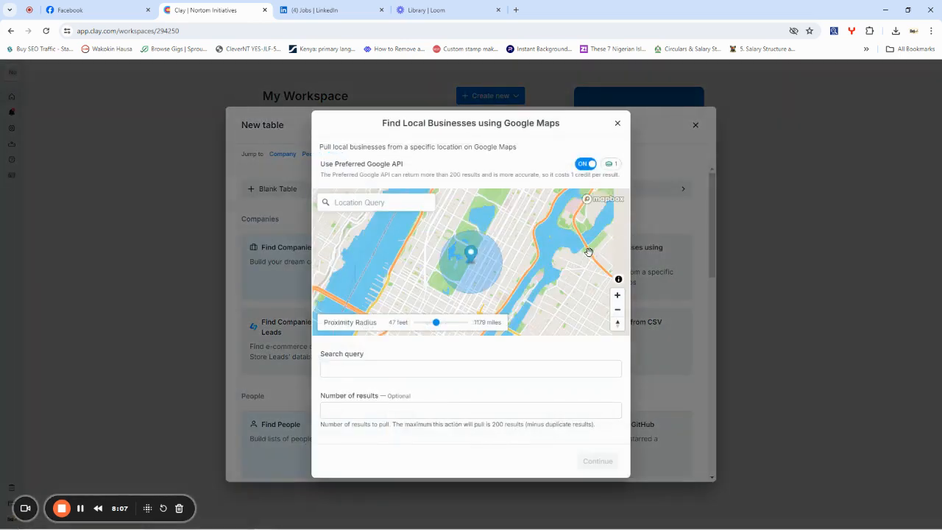
pyautogui.click(376, 224)
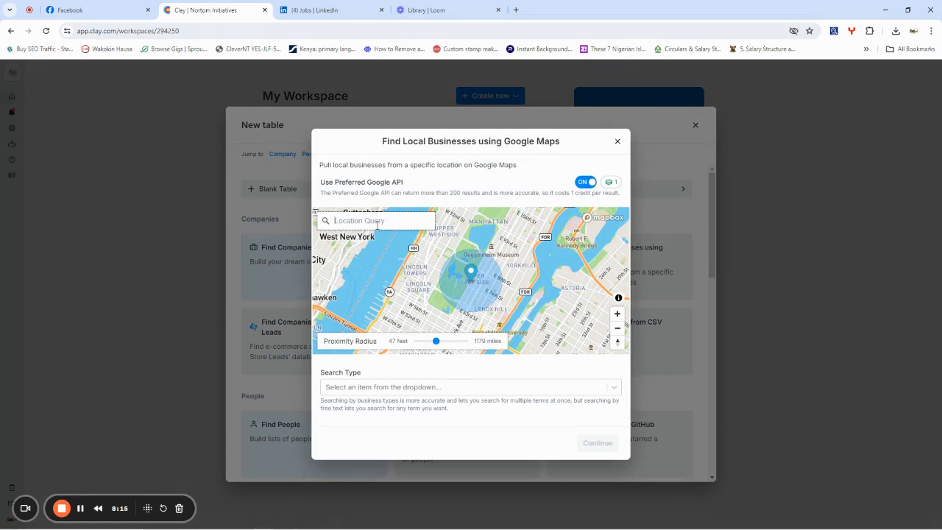
pyautogui.write('new ')
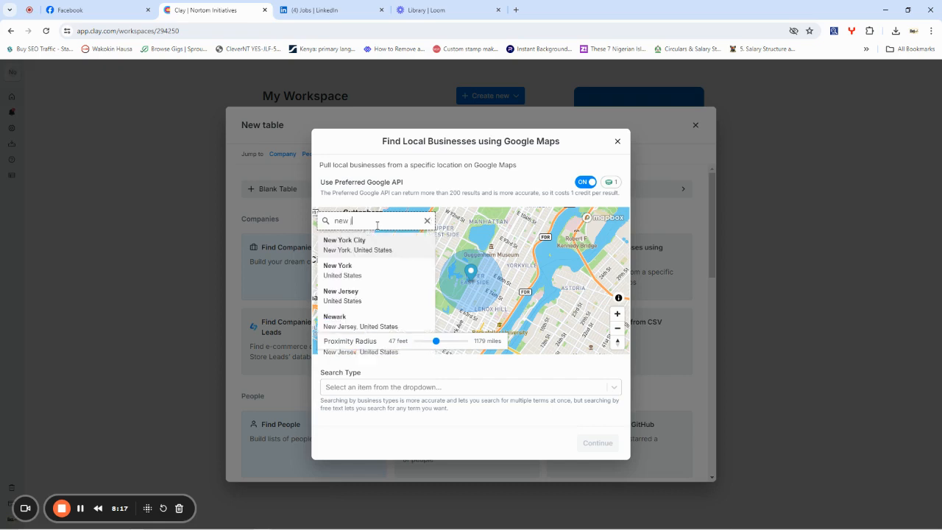
pyautogui.write('jersey')
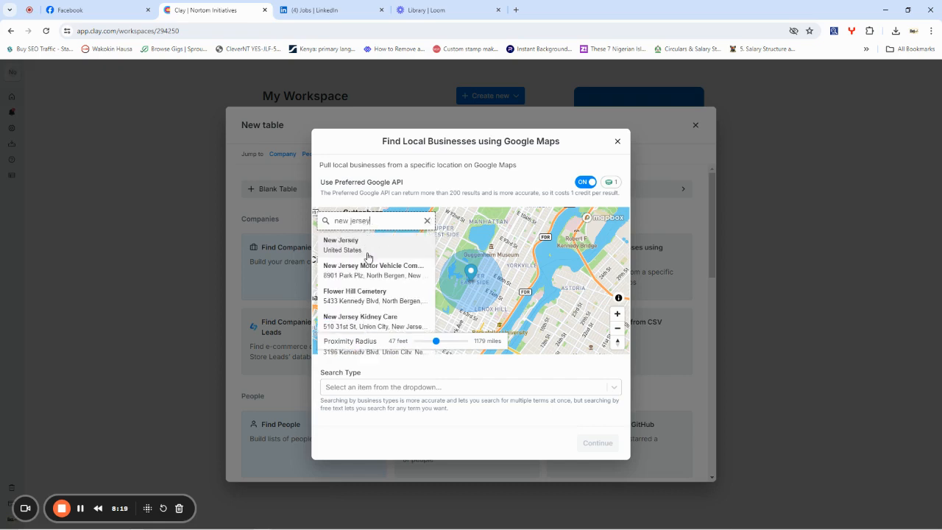
pyautogui.click(350, 241)
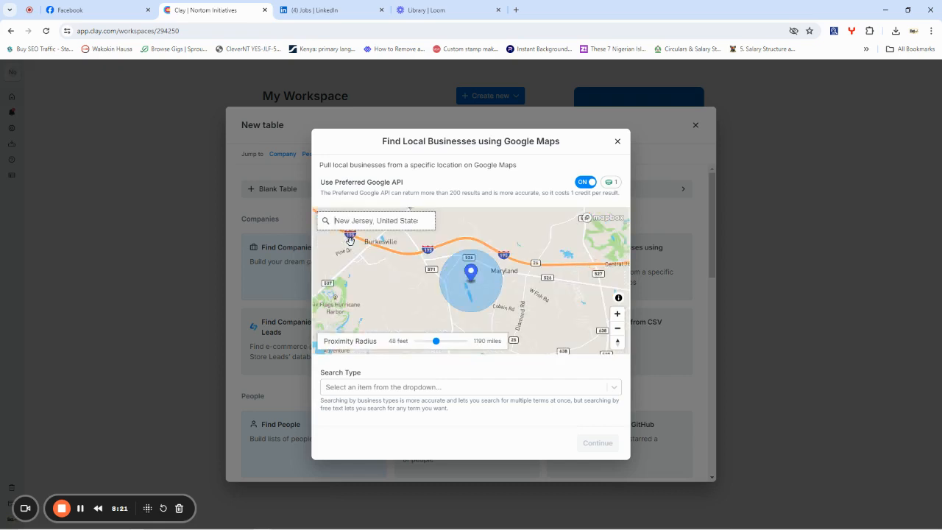
# Set the New Jersey search to the search type Business types and choose Art Gallery as the business type.
pyautogui.click(372, 388)
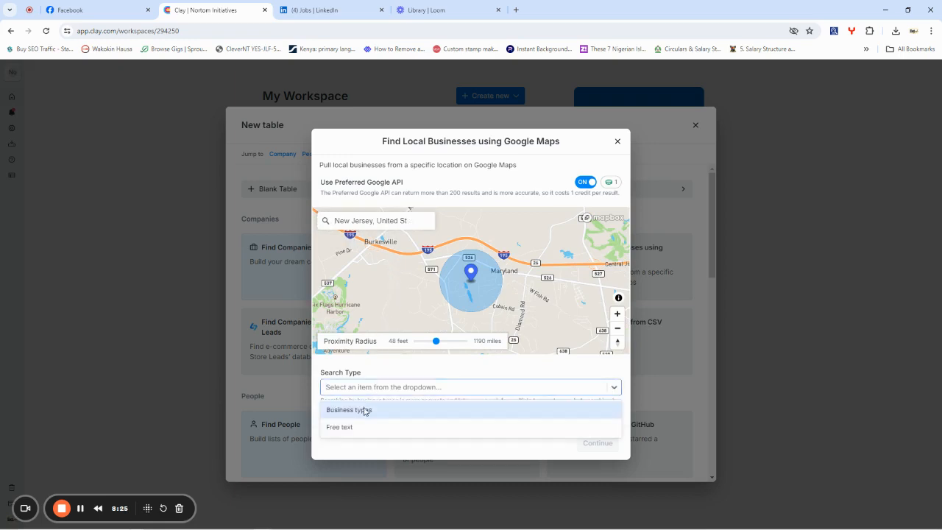
pyautogui.click(365, 409)
pyautogui.scroll(-1, 400, 382)
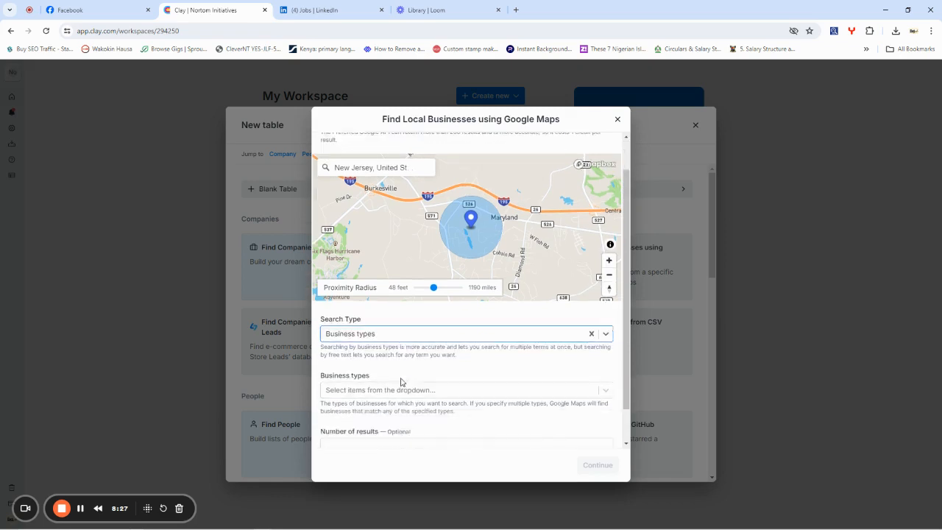
pyautogui.click(363, 352)
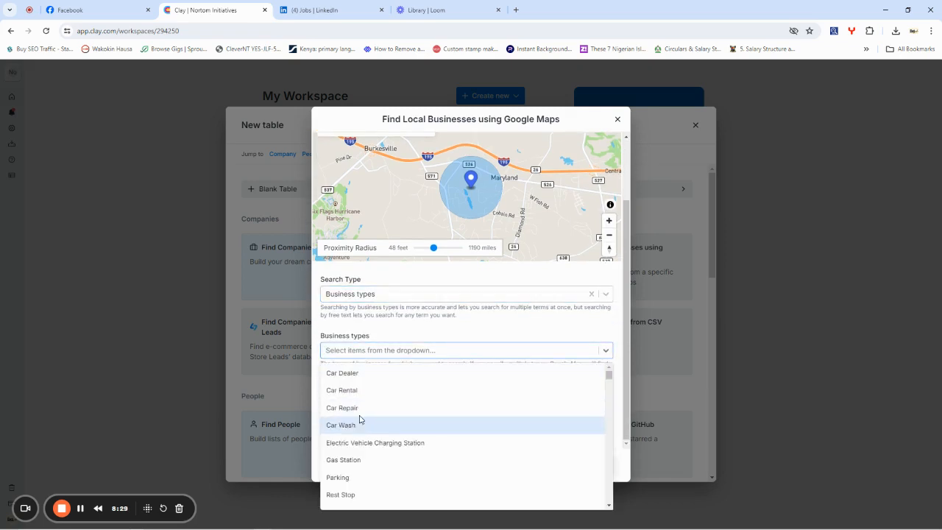
pyautogui.scroll(-2, 372, 394)
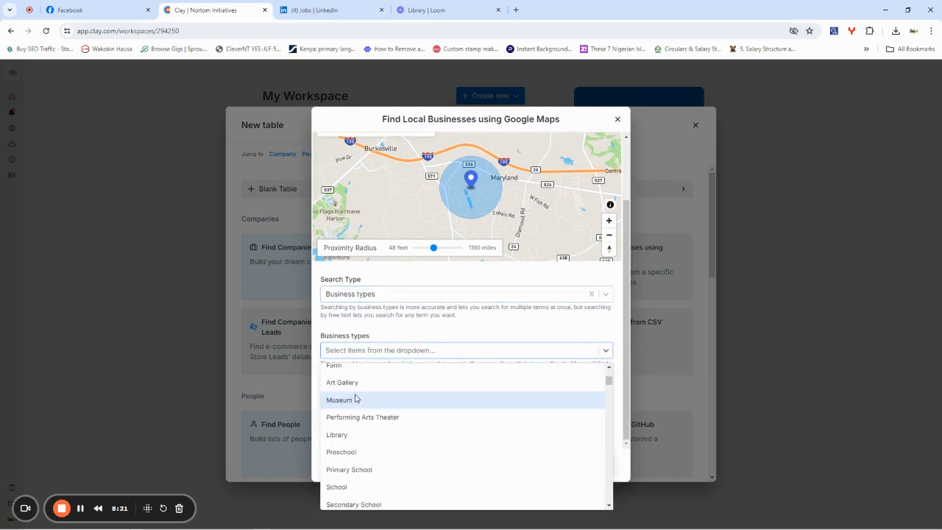
pyautogui.click(350, 384)
pyautogui.click(436, 326)
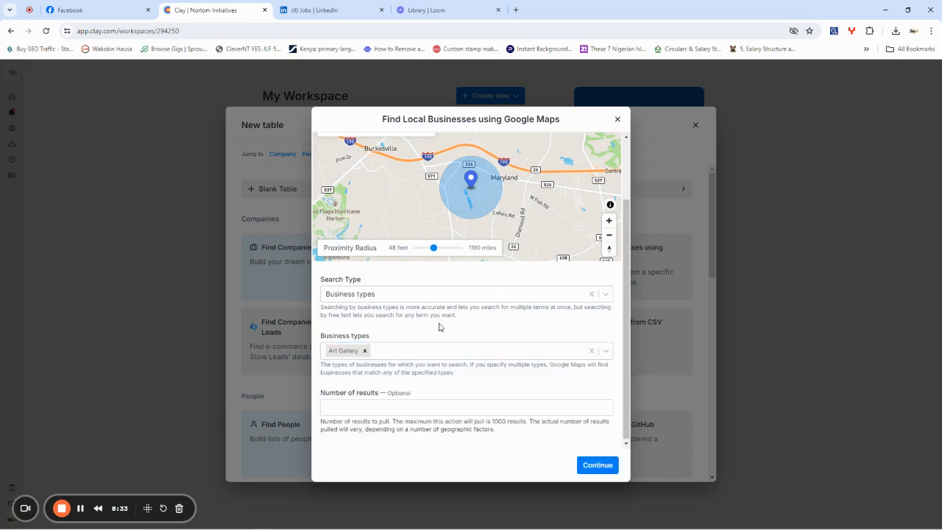
# Run the art gallery search into a new blank table, close its source details, and return to the workspace home.
pyautogui.click(597, 466)
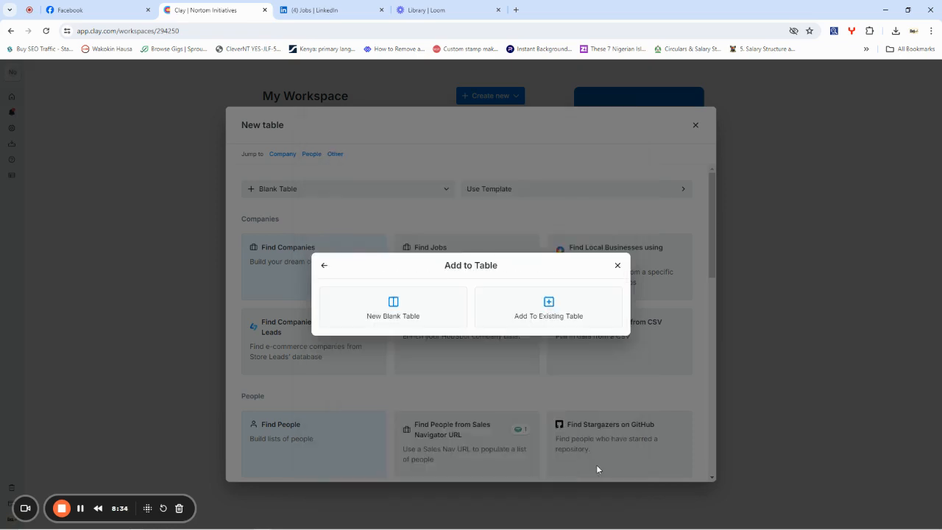
pyautogui.click(396, 317)
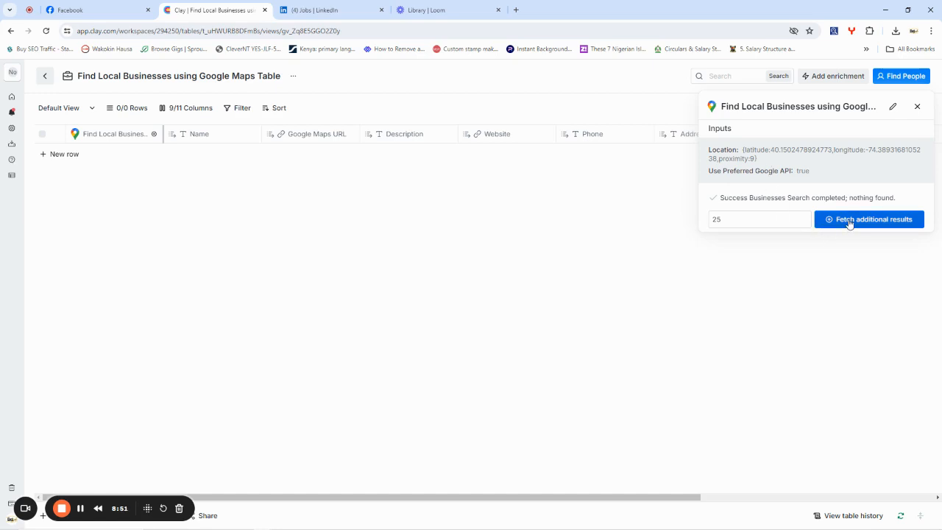
pyautogui.click(917, 106)
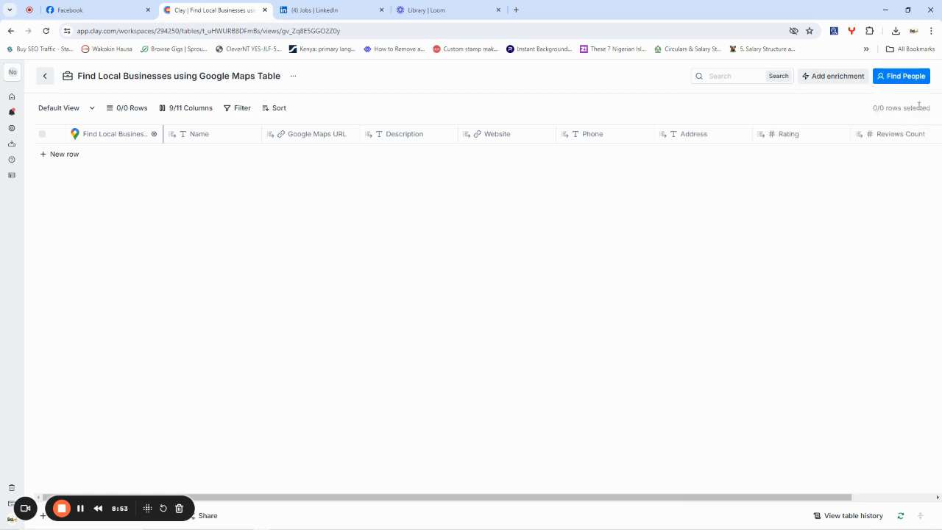
pyautogui.click(45, 75)
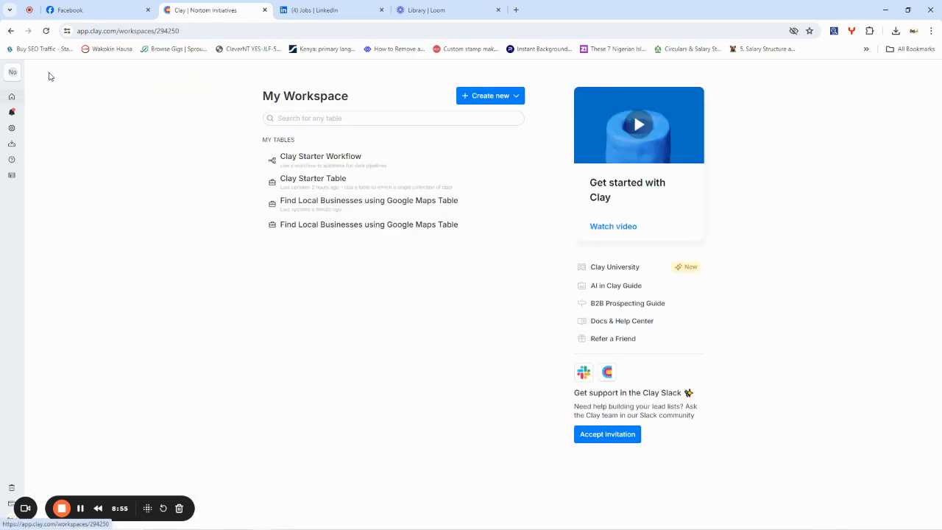
# Start another new table with the Google Maps local business source and set its location to New York City, New York.
pyautogui.click(496, 100)
pyautogui.click(484, 138)
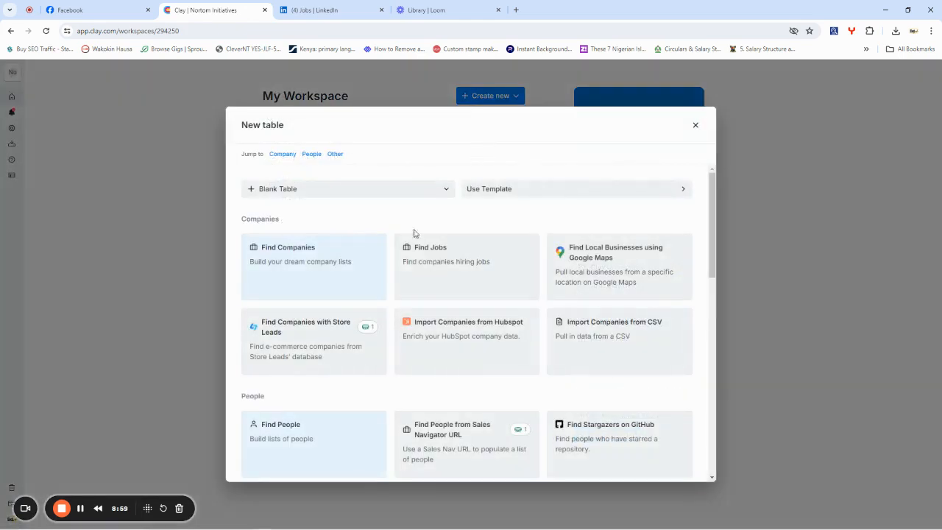
pyautogui.click(596, 263)
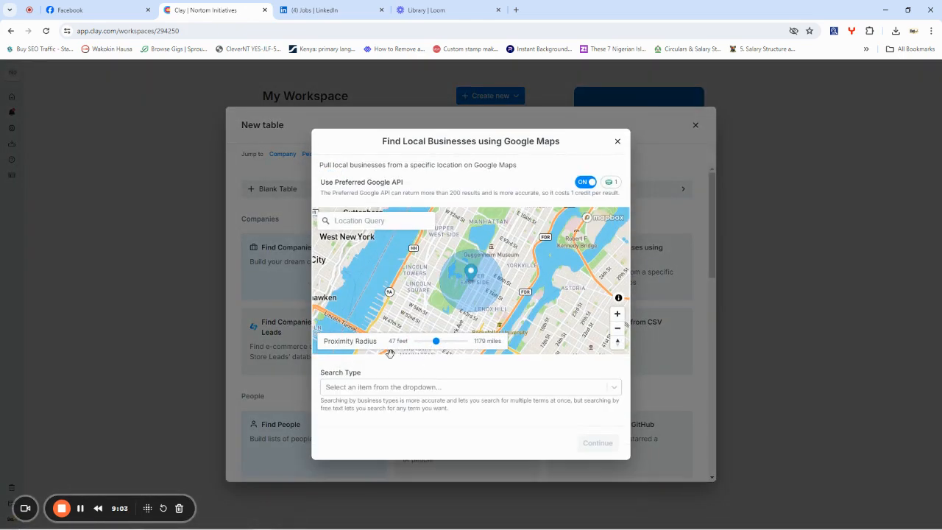
pyautogui.click(363, 222)
pyautogui.write('ne')
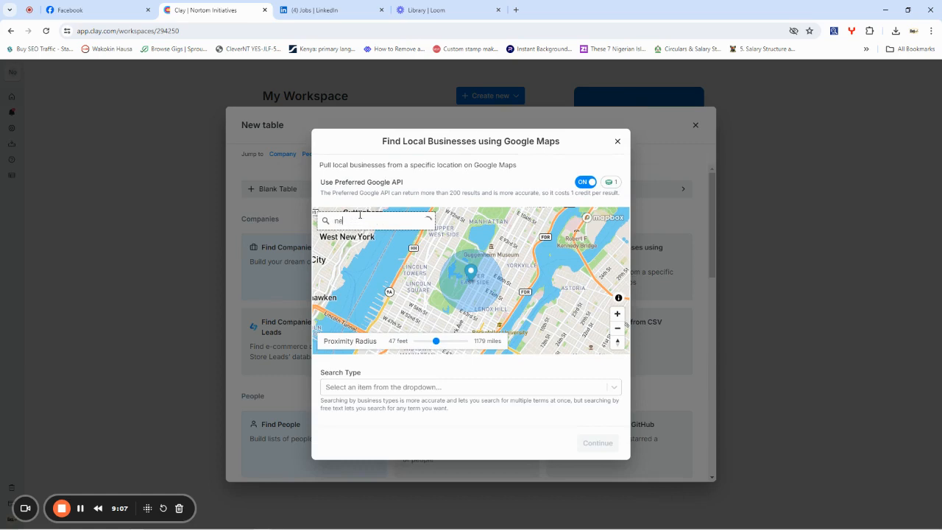
pyautogui.write('w')
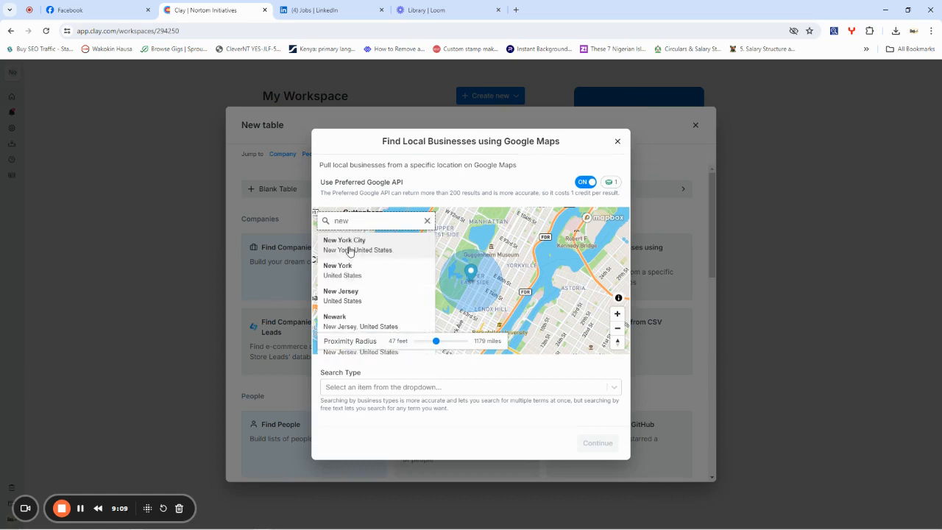
pyautogui.click(350, 245)
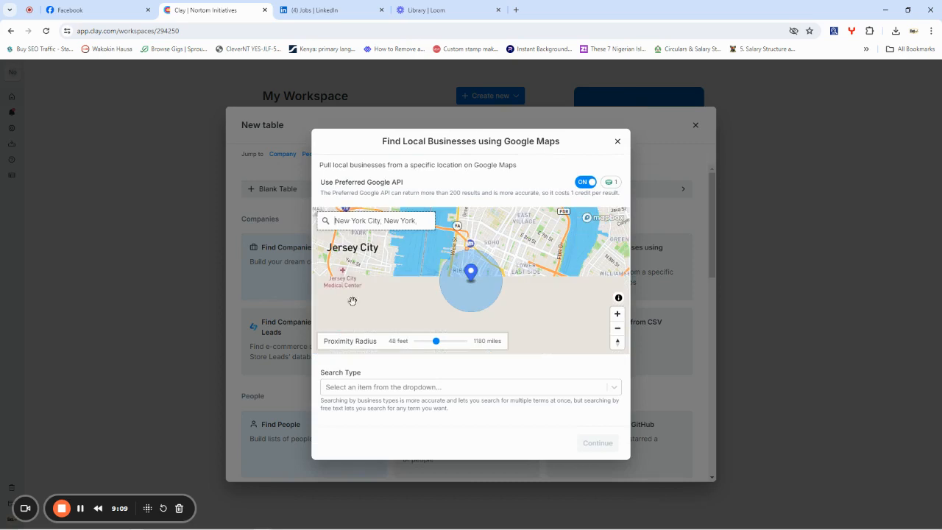
# Set the New York City search to Business types with Car Rental, and continue to the choice of destination table.
pyautogui.click(379, 389)
pyautogui.click(360, 414)
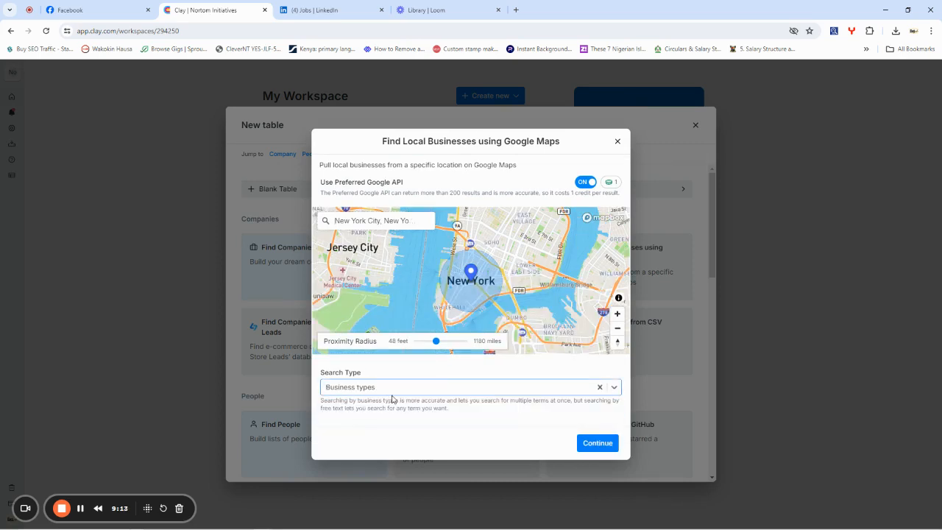
pyautogui.scroll(-1, 416, 372)
pyautogui.click(365, 352)
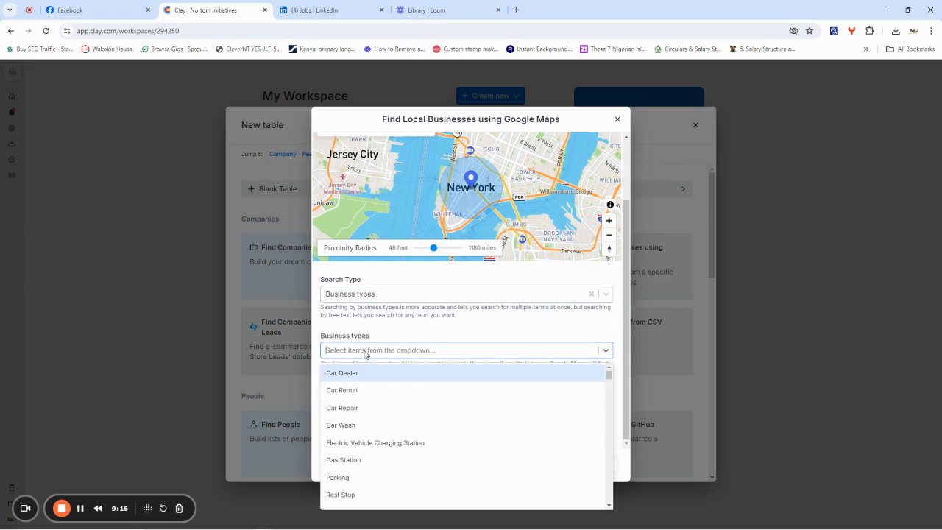
pyautogui.click(352, 391)
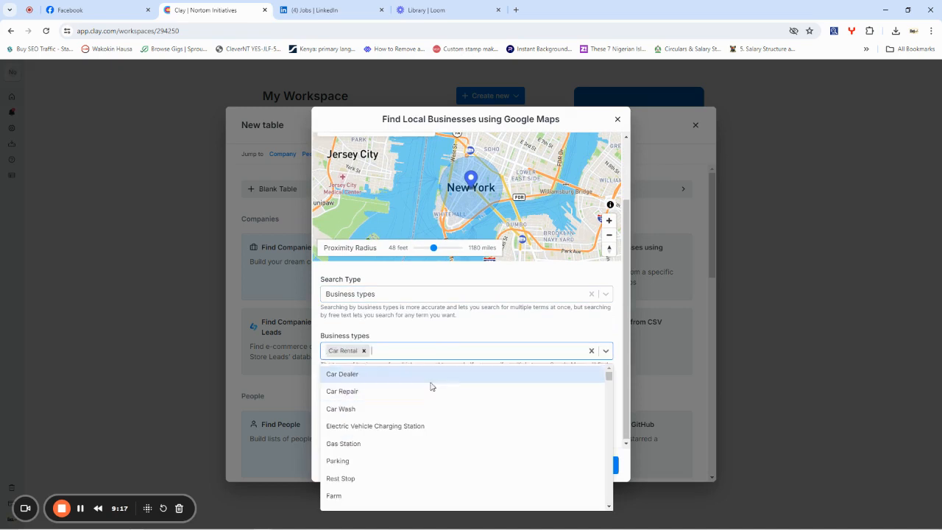
pyautogui.click(563, 339)
pyautogui.click(596, 466)
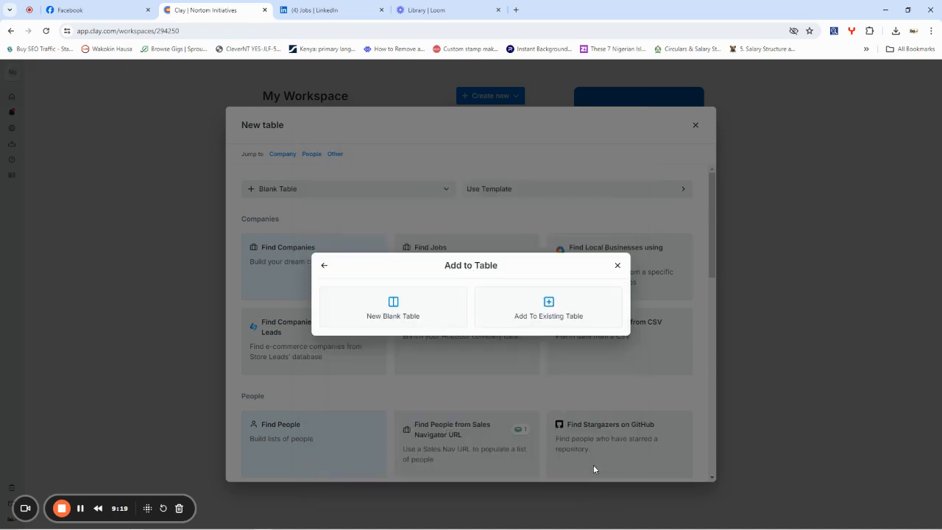
# Run the New York City car rental search into a new blank table, look across its columns, and close the source details.
pyautogui.click(392, 302)
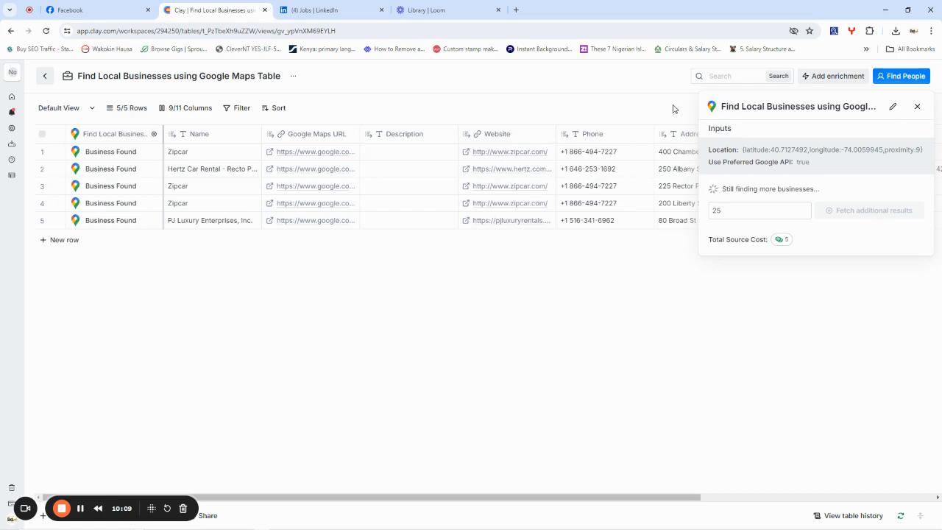
pyautogui.moveTo(617, 499); pyautogui.dragTo(858, 511)
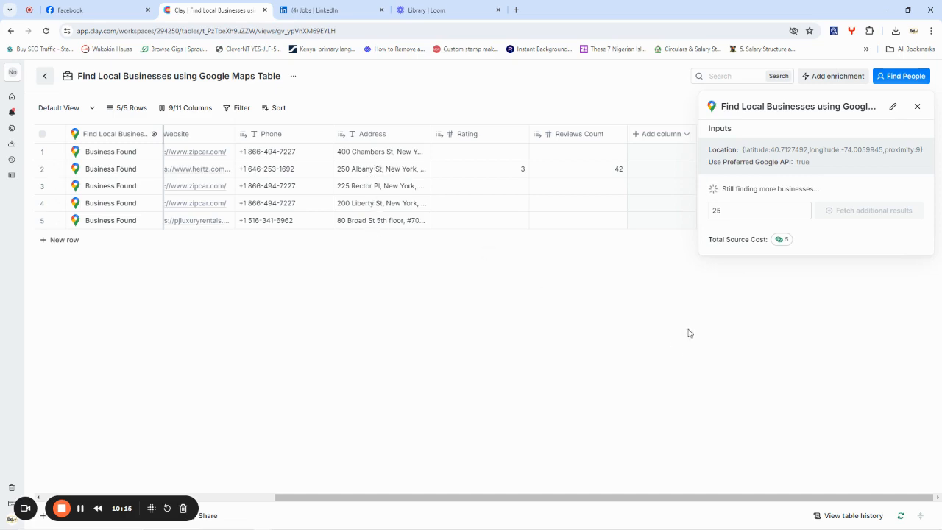
pyautogui.moveTo(753, 501); pyautogui.dragTo(437, 503)
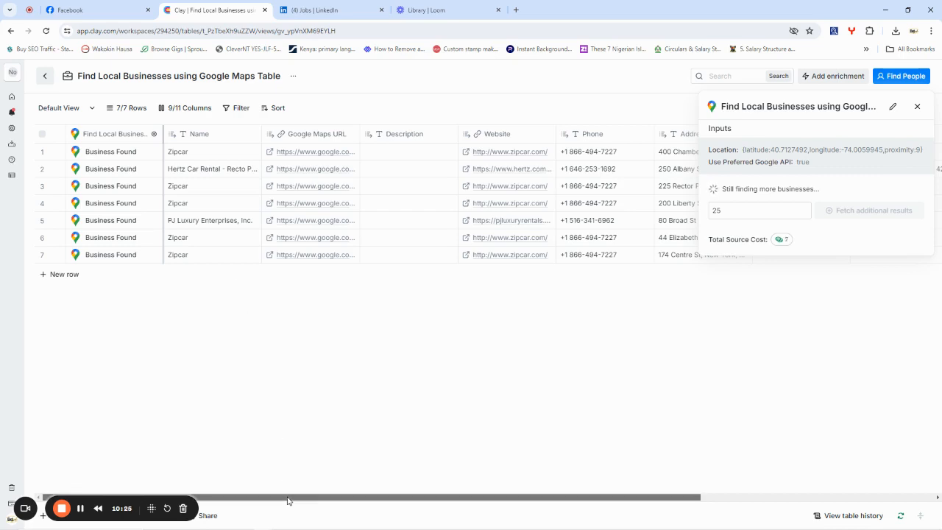
pyautogui.moveTo(288, 498); pyautogui.dragTo(267, 513)
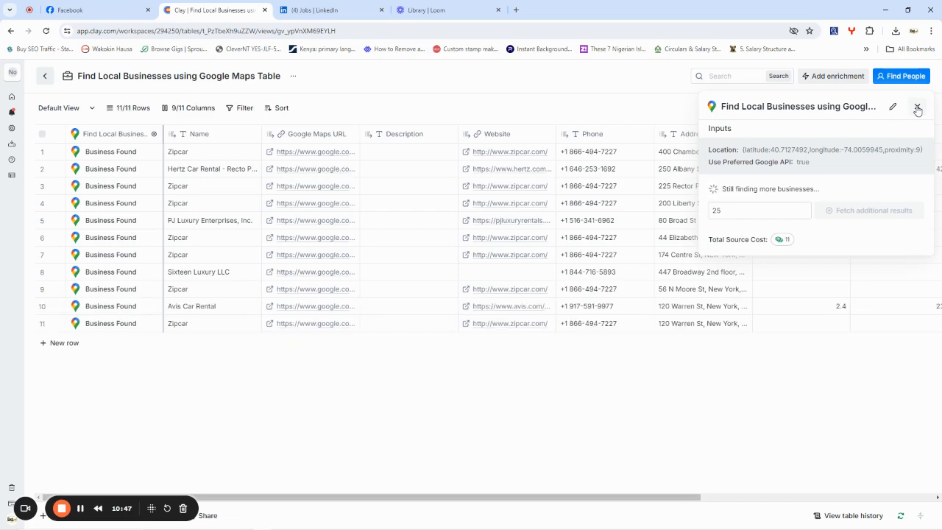
pyautogui.click(917, 108)
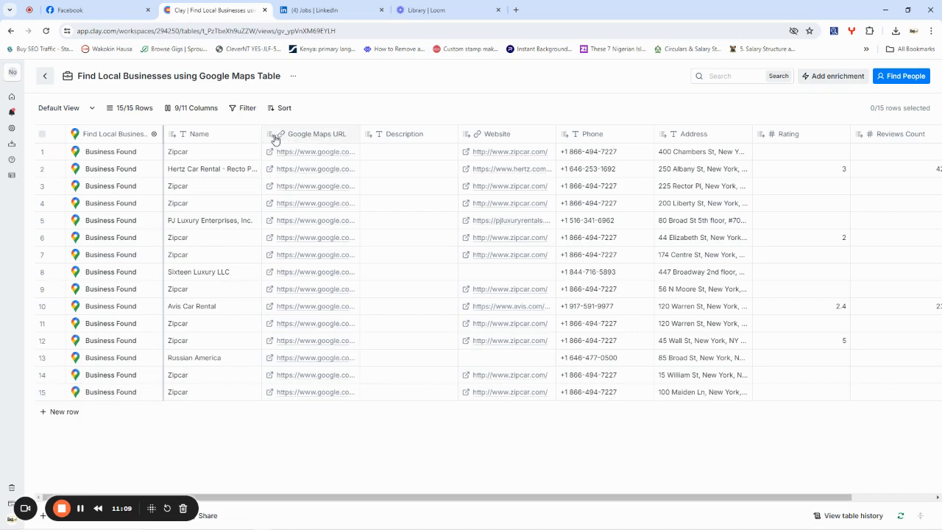
# View the Google Maps listing of the Hertz Car Rental row, and return to the car rental table.
pyautogui.click(270, 172)
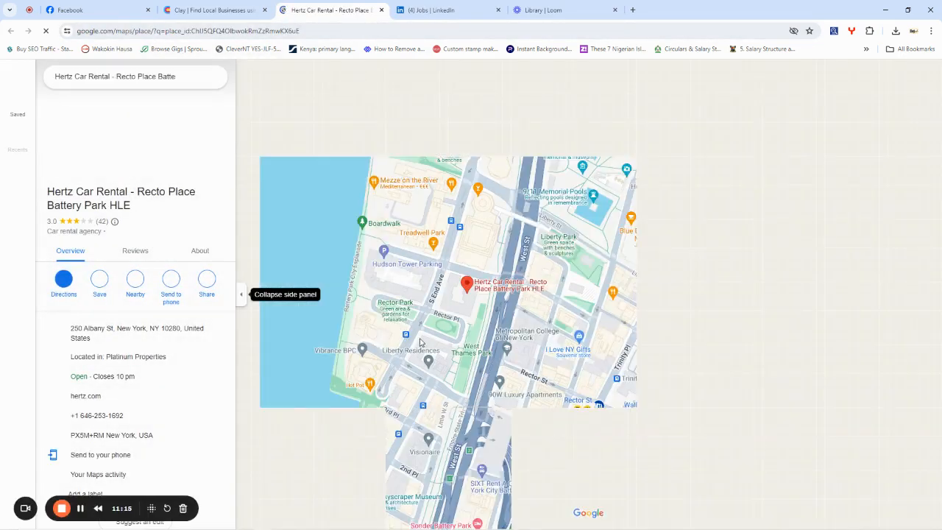
pyautogui.scroll(2, 468, 290)
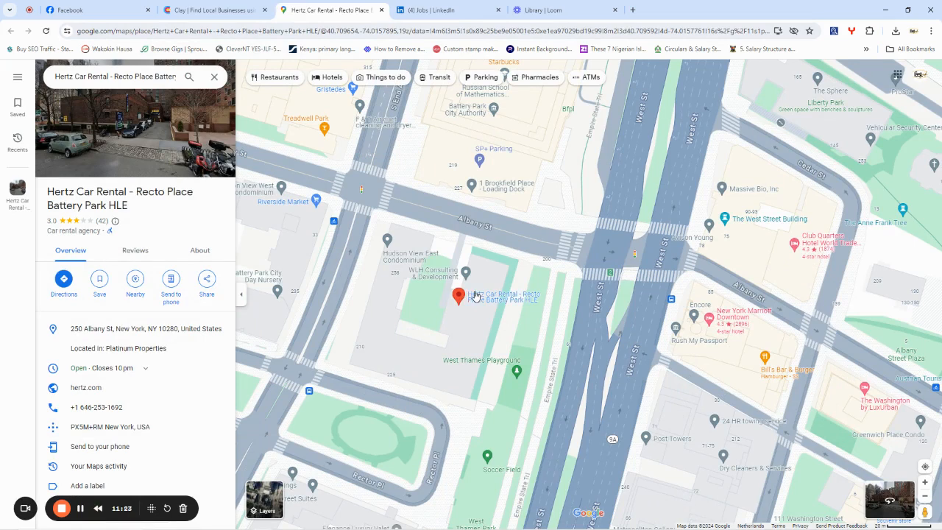
pyautogui.click(225, 10)
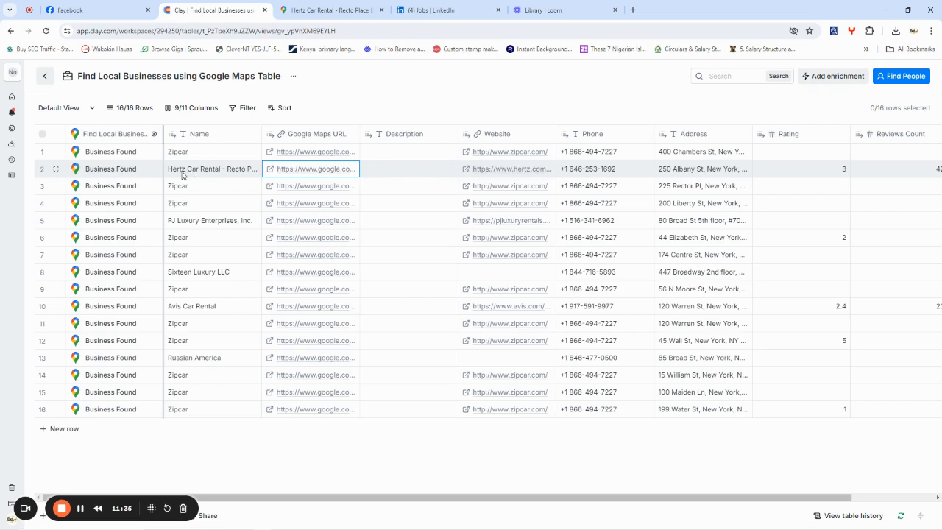
# Visit the website of the Hertz Car Rental row, accept its cookies, look through the page, and return to the table.
pyautogui.click(466, 173)
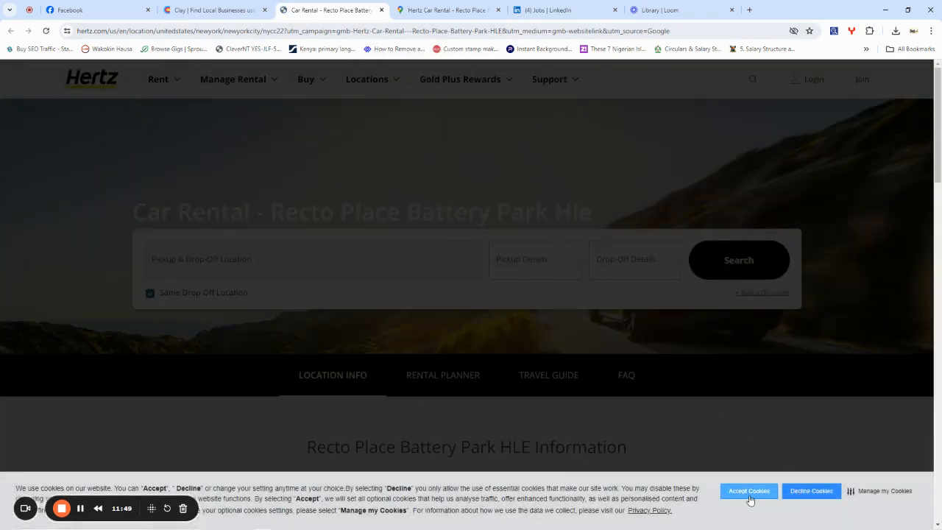
pyautogui.click(748, 492)
pyautogui.scroll(-20, 415, 292)
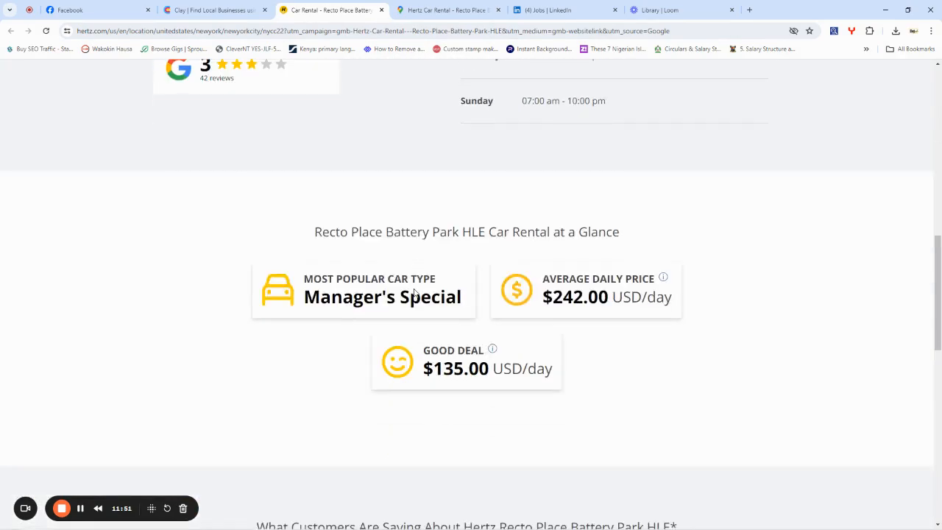
pyautogui.scroll(20, 415, 292)
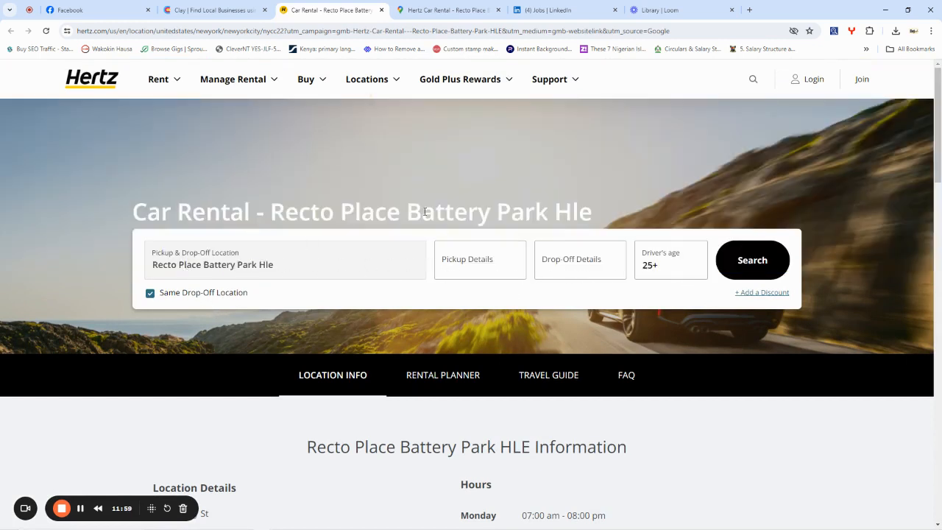
pyautogui.click(250, 8)
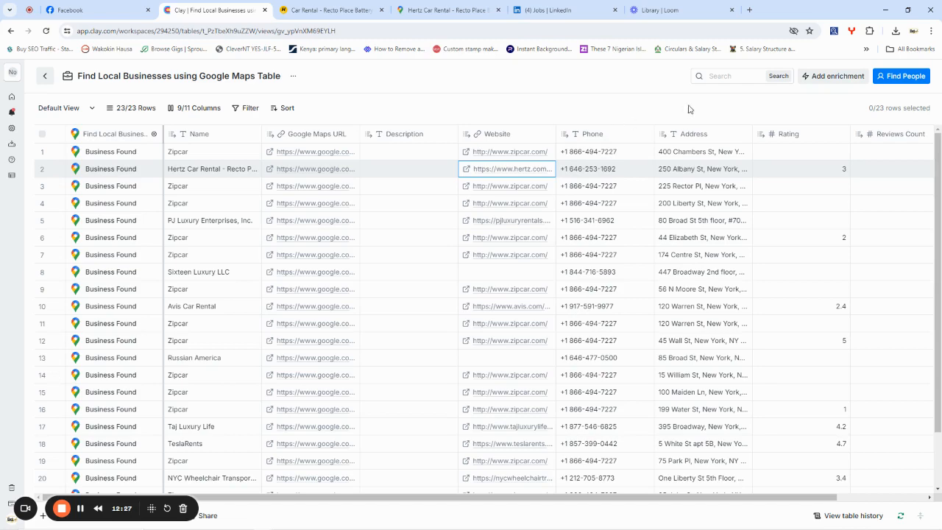
# Look through the car rental rows and widen the Address column to fit nearly all of the full addresses.
pyautogui.scroll(-2, 684, 379)
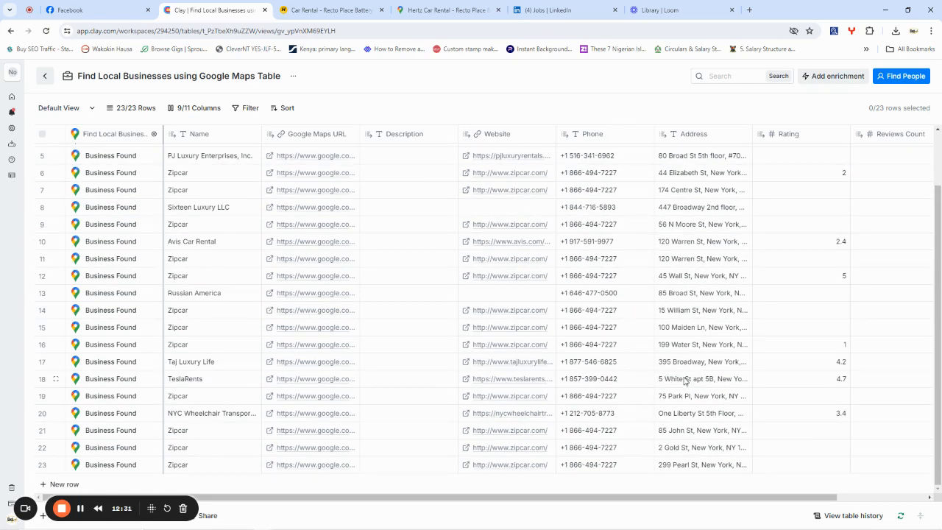
pyautogui.scroll(2, 684, 380)
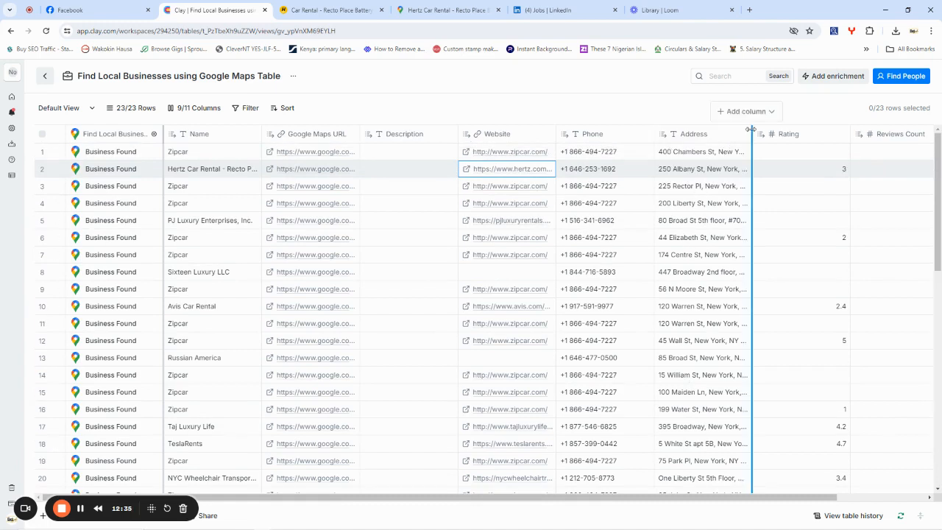
pyautogui.moveTo(751, 130); pyautogui.dragTo(832, 135)
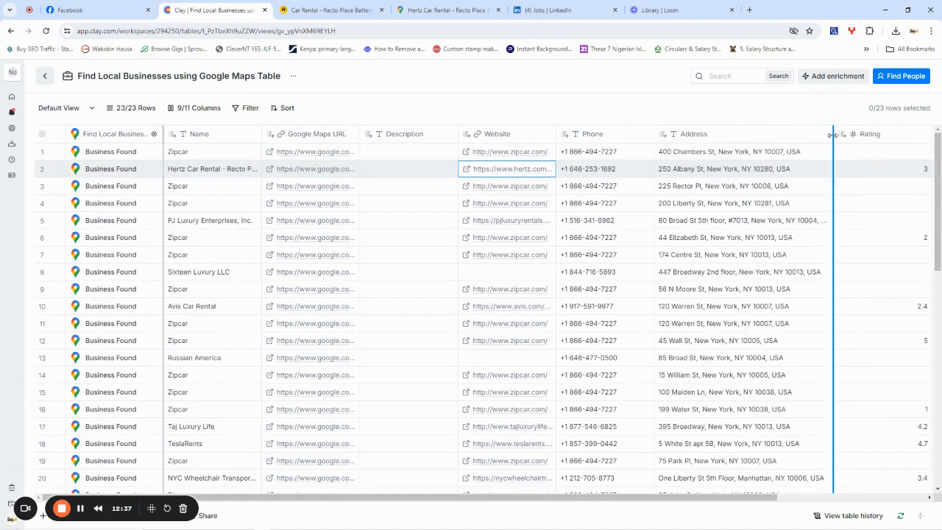
# Examine the Rating and Reviews Count columns, and review the listed businesses down to the table's last row.
pyautogui.moveTo(668, 498); pyautogui.dragTo(773, 501)
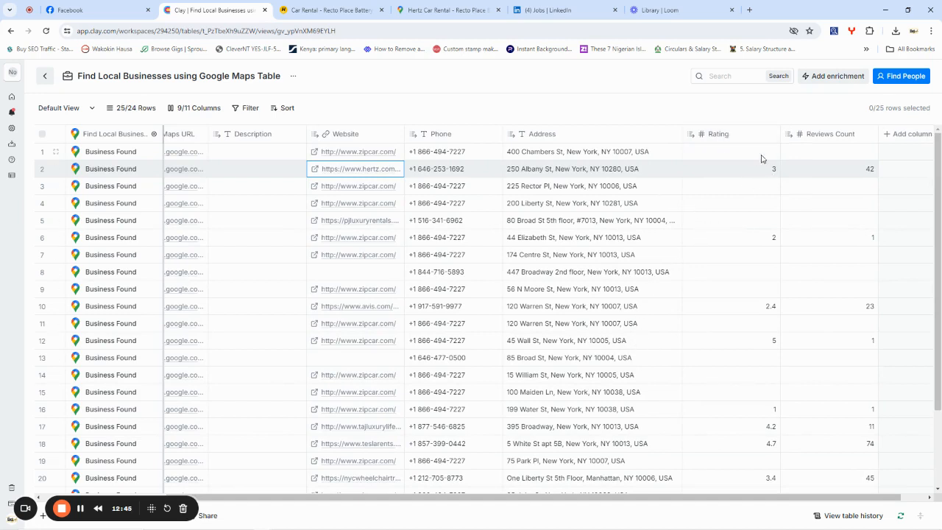
pyautogui.moveTo(581, 497); pyautogui.dragTo(642, 501)
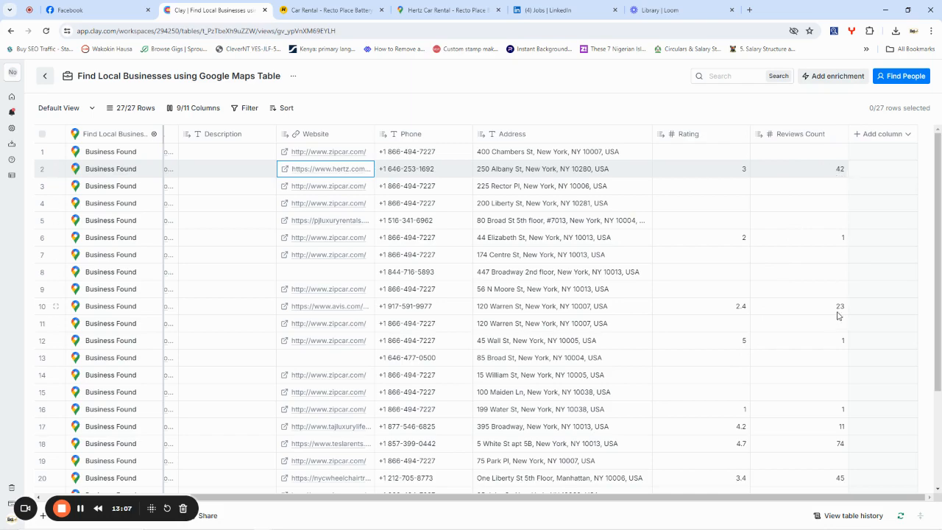
pyautogui.scroll(-3, 827, 380)
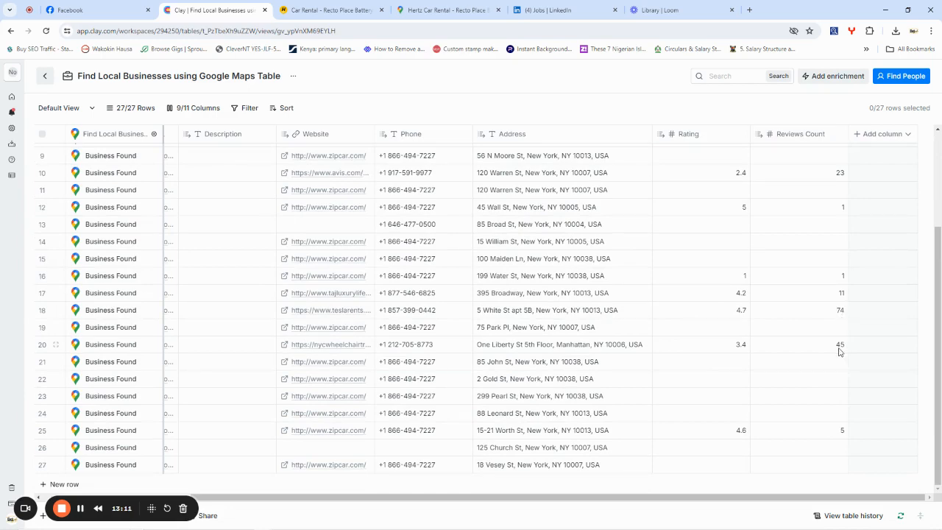
pyautogui.scroll(3, 797, 420)
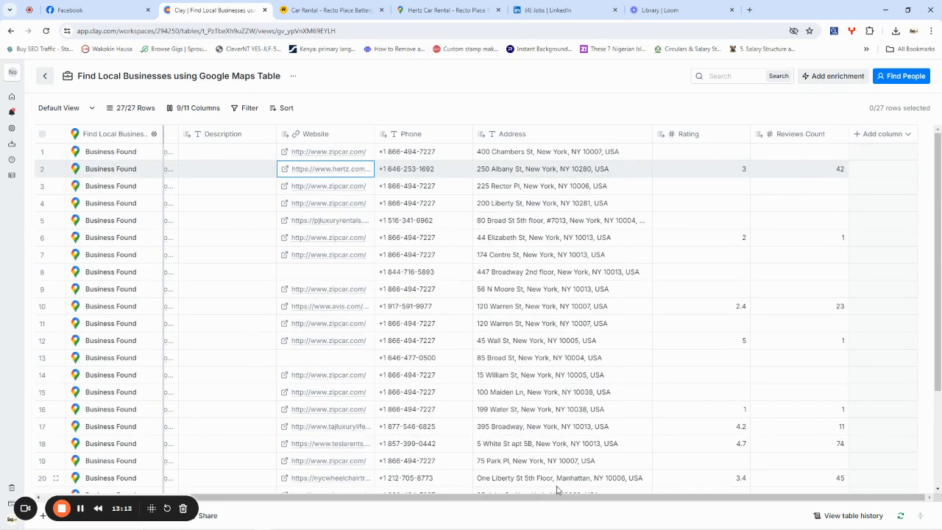
pyautogui.moveTo(557, 501); pyautogui.dragTo(285, 507)
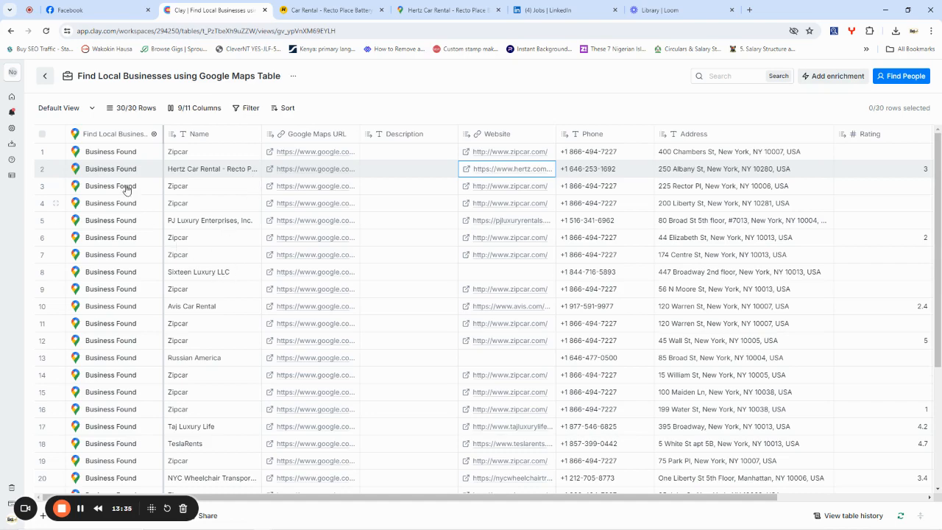
pyautogui.scroll(-3, 99, 295)
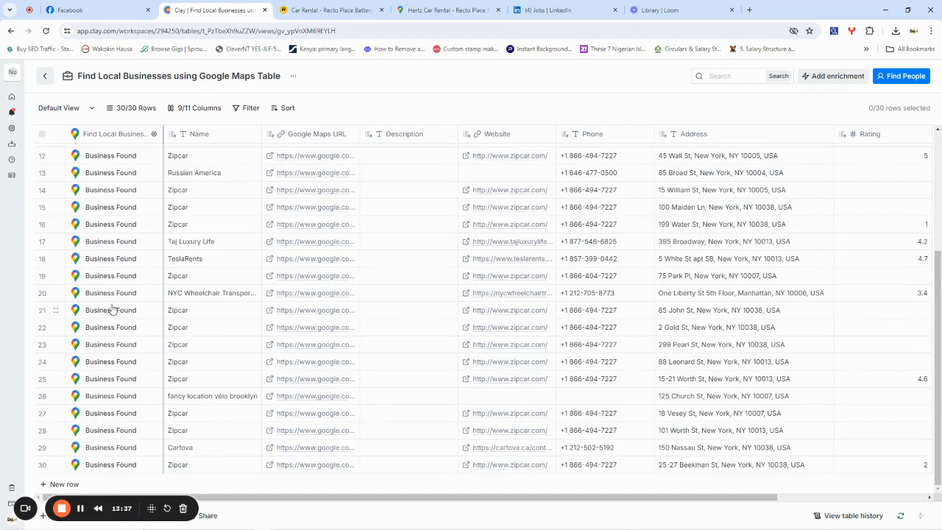
# Return to the workspace home and start another new table with the Find People source.
pyautogui.click(46, 79)
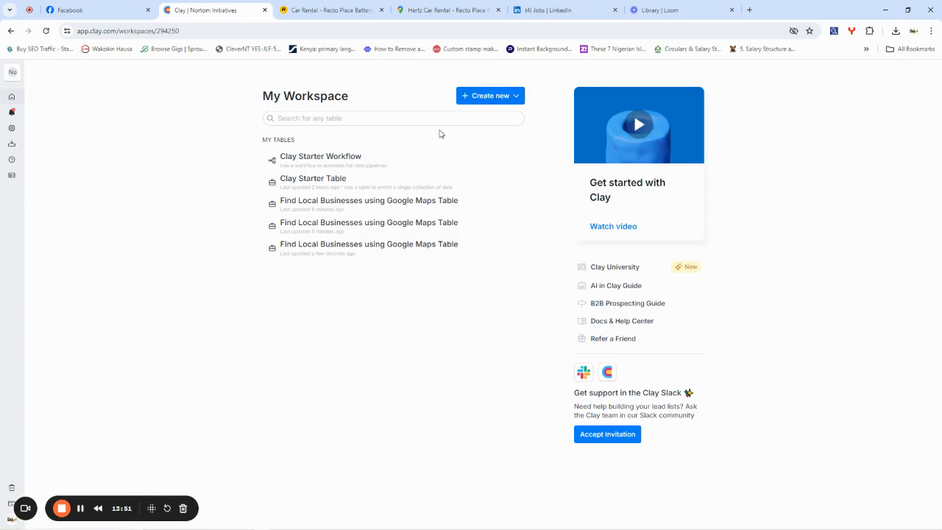
pyautogui.click(494, 100)
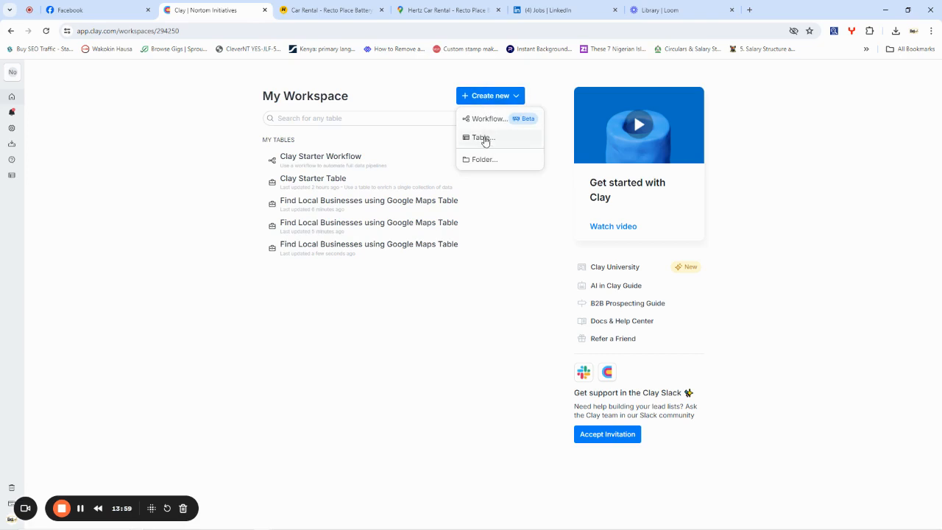
pyautogui.click(485, 140)
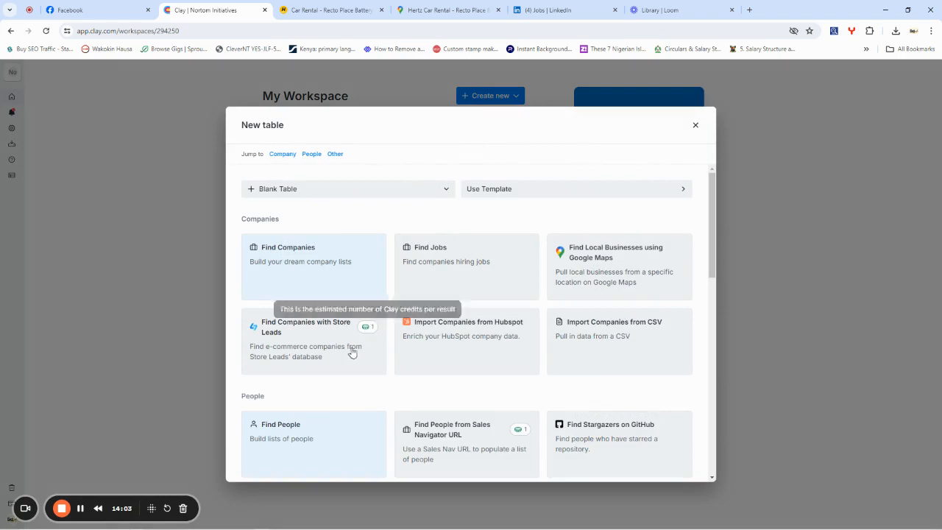
pyautogui.scroll(-2, 353, 351)
pyautogui.click(287, 343)
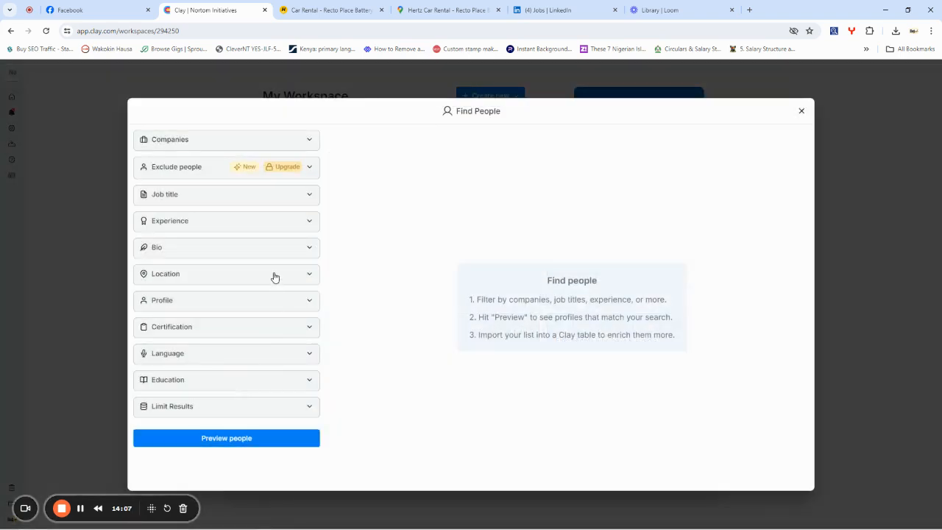
# Filter the people search by a first name under Profile's Person names, and preview the matching people.
pyautogui.click(239, 306)
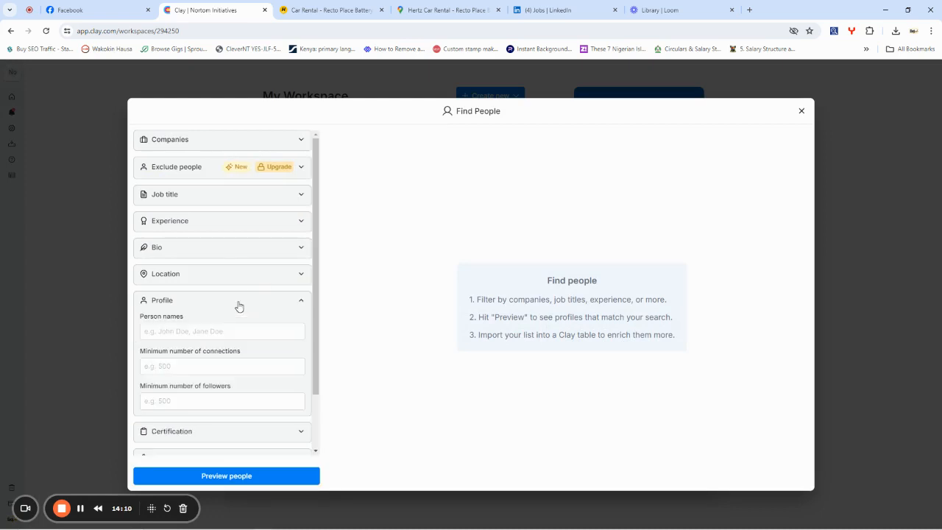
pyautogui.click(197, 333)
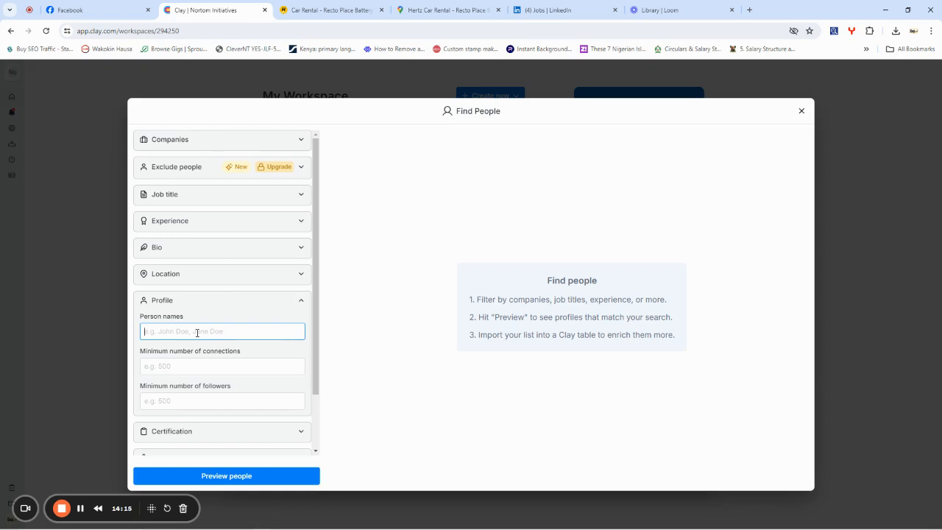
pyautogui.write('Alicia')
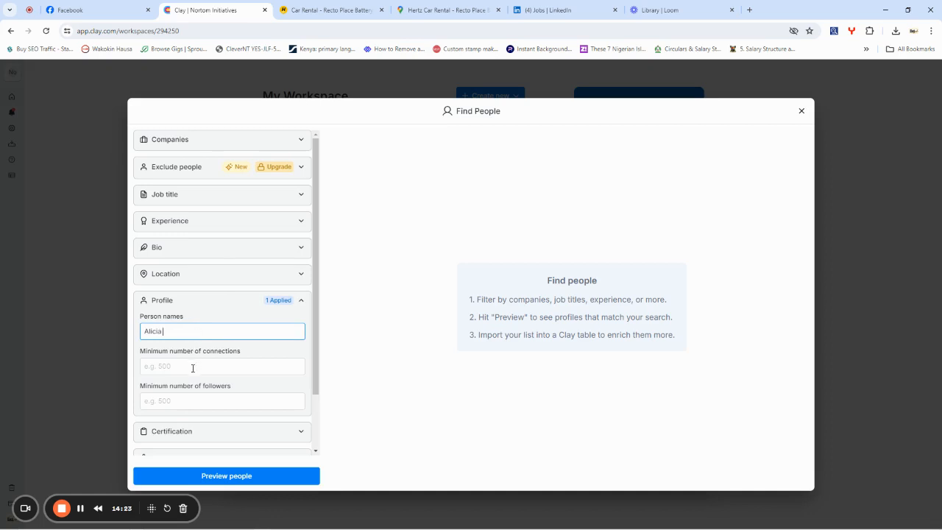
pyautogui.scroll(-2, 212, 361)
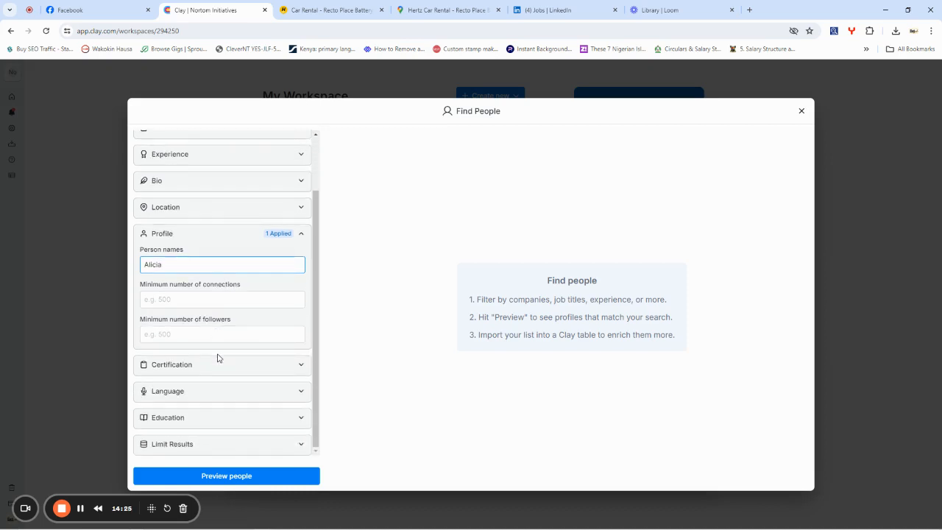
pyautogui.click(223, 476)
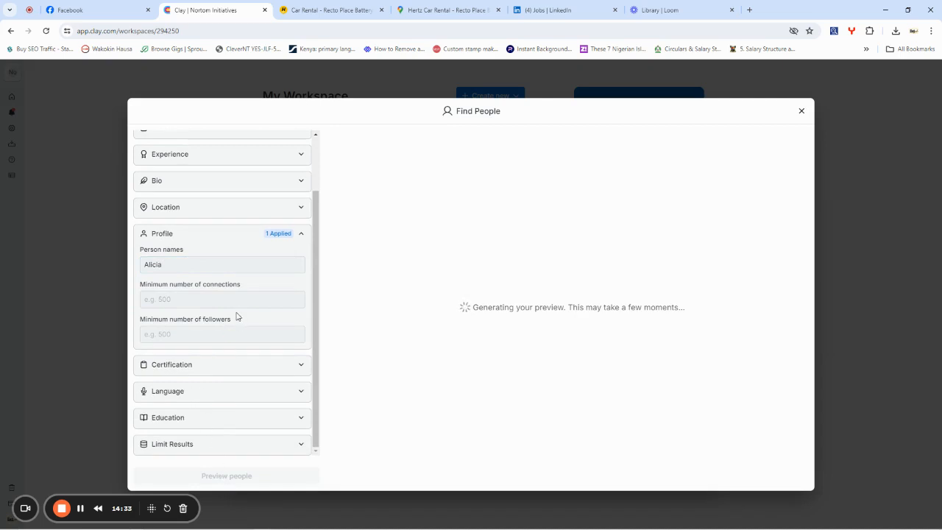
pyautogui.scroll(2, 240, 300)
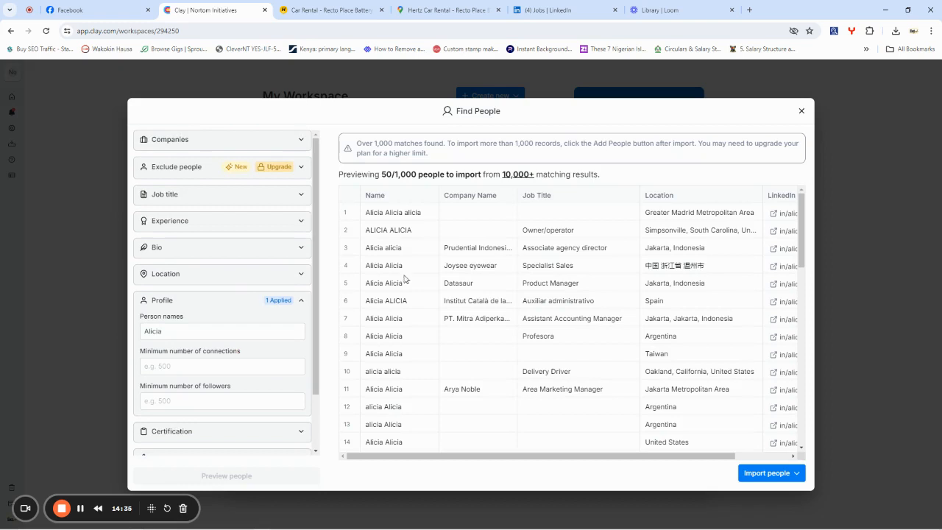
# Look through the people preview and choose to import 1,000 people to a new table.
pyautogui.moveTo(541, 456); pyautogui.dragTo(507, 464)
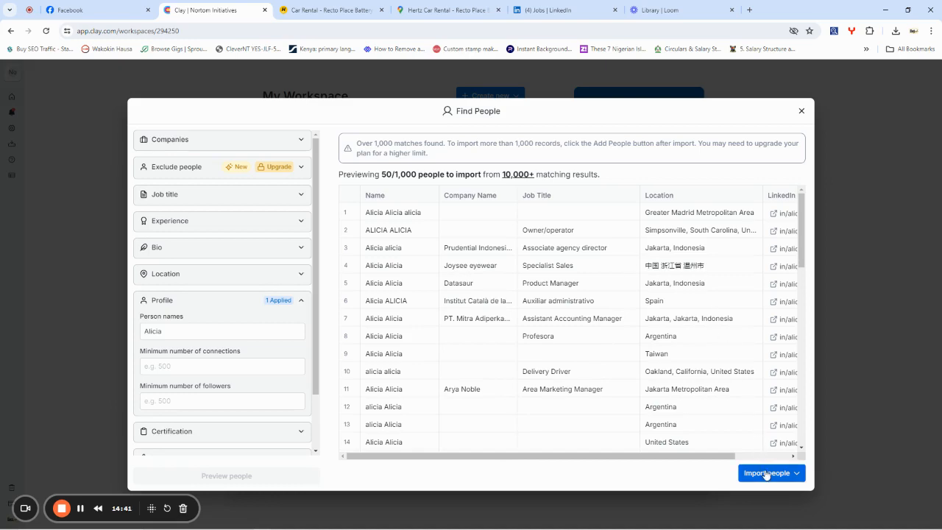
pyautogui.scroll(-1, 631, 332)
pyautogui.scroll(-8, 632, 332)
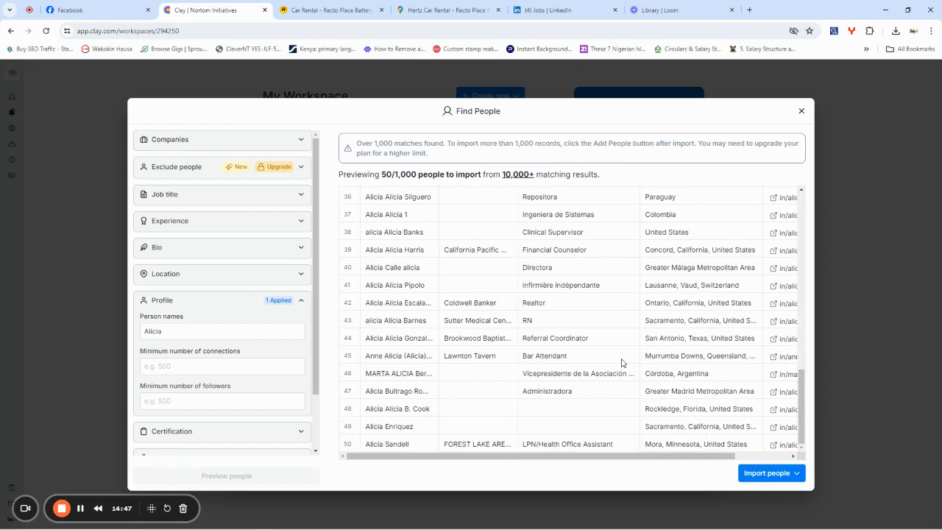
pyautogui.click(783, 478)
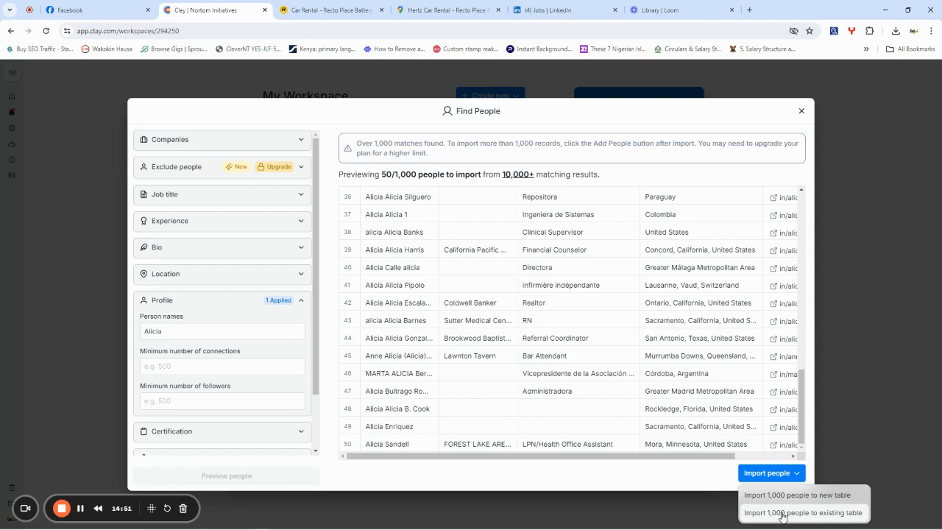
pyautogui.click(787, 498)
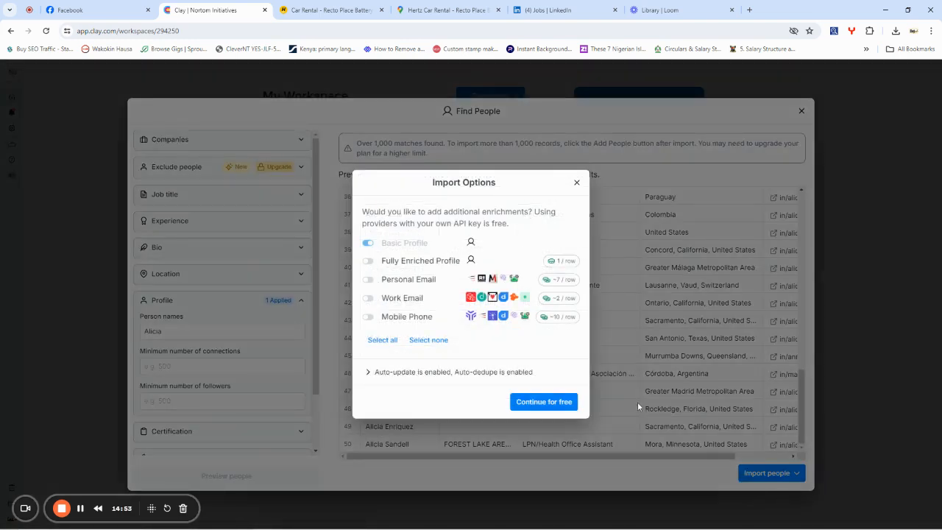
# Add Personal Email, Work Email and Mobile Phone enrichments to the people import, and save and run it on 1K rows.
pyautogui.click(368, 279)
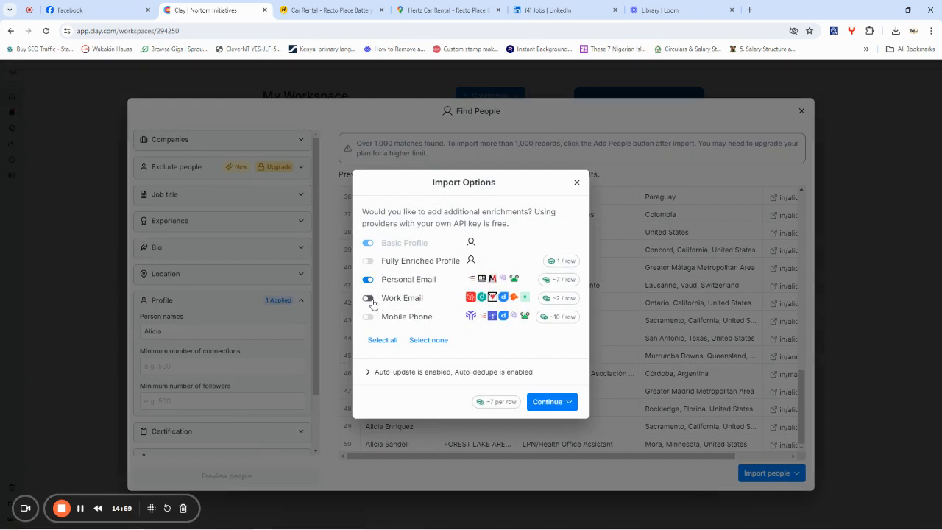
pyautogui.click(368, 298)
pyautogui.click(368, 317)
pyautogui.click(552, 404)
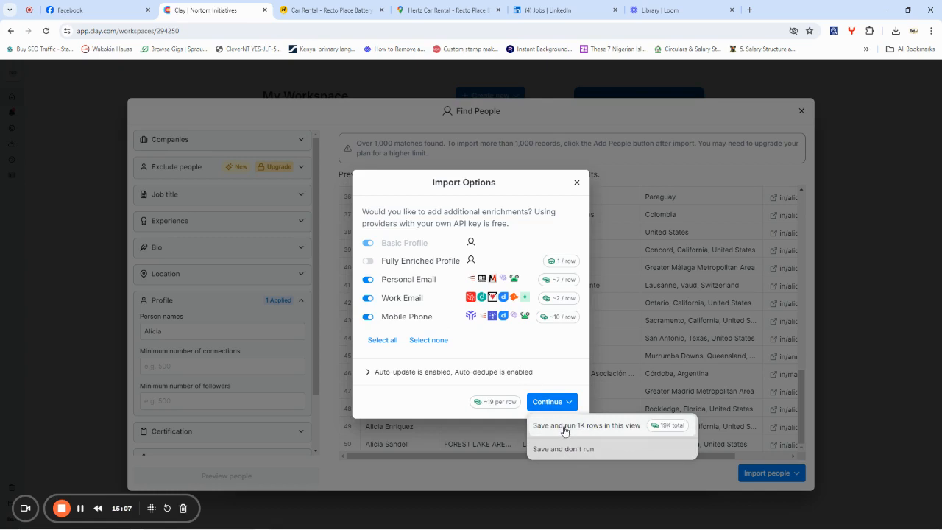
pyautogui.click(564, 427)
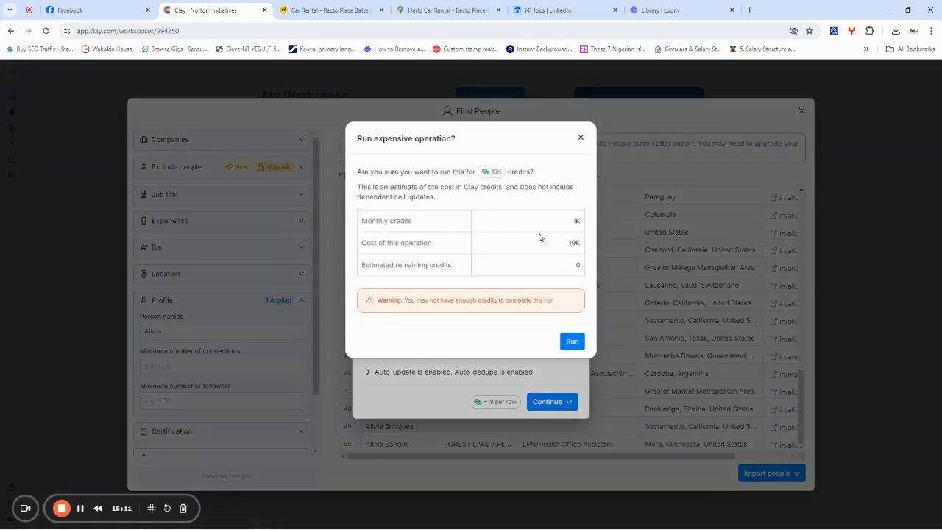
pyautogui.click(569, 344)
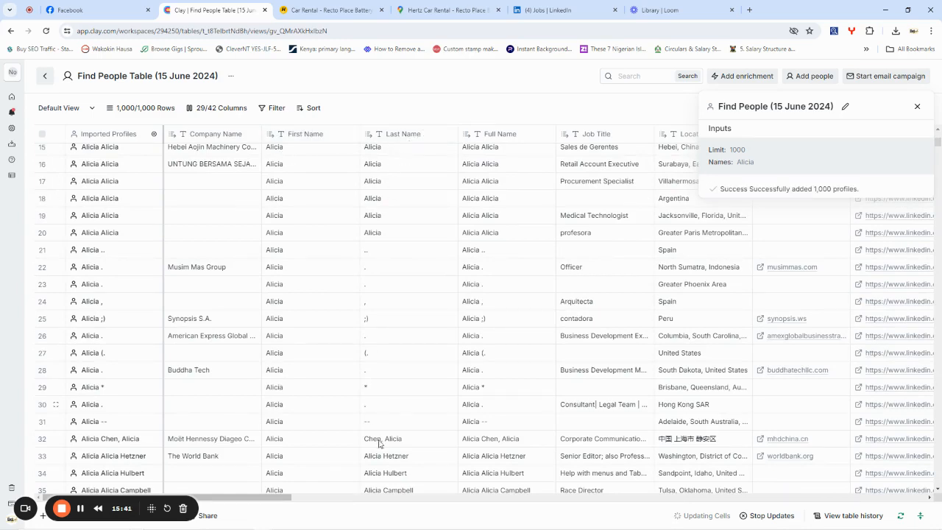
# Review the imported people rows, dismiss the import details, and examine the personal email and mobile number enrichment columns.
pyautogui.scroll(-3, 412, 435)
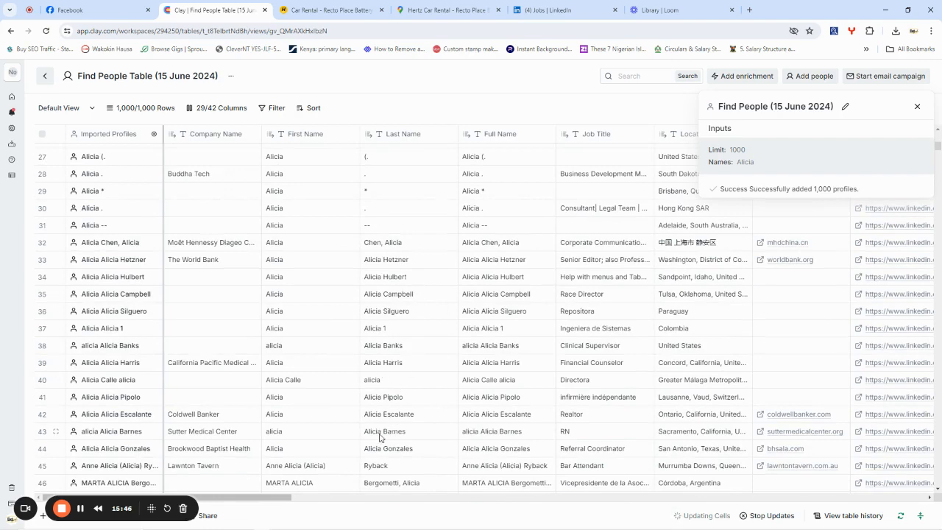
pyautogui.scroll(6, 511, 235)
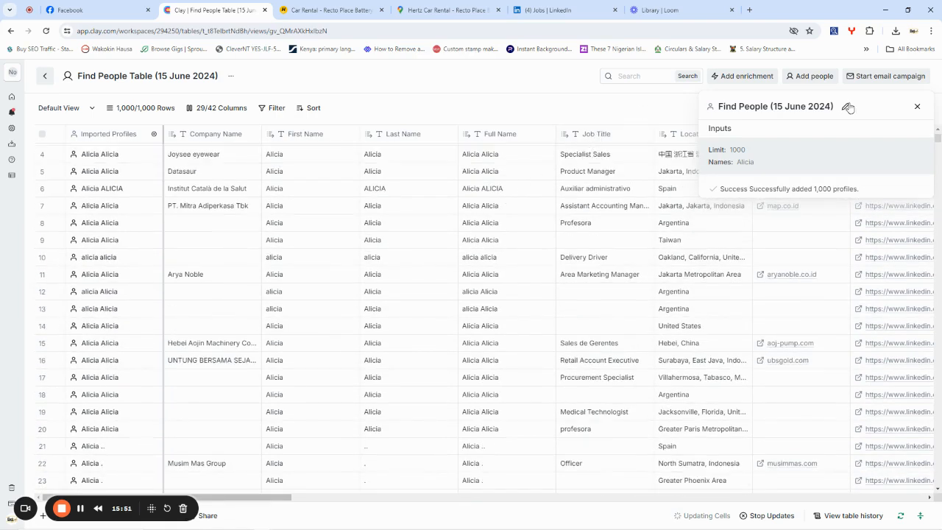
pyautogui.click(917, 108)
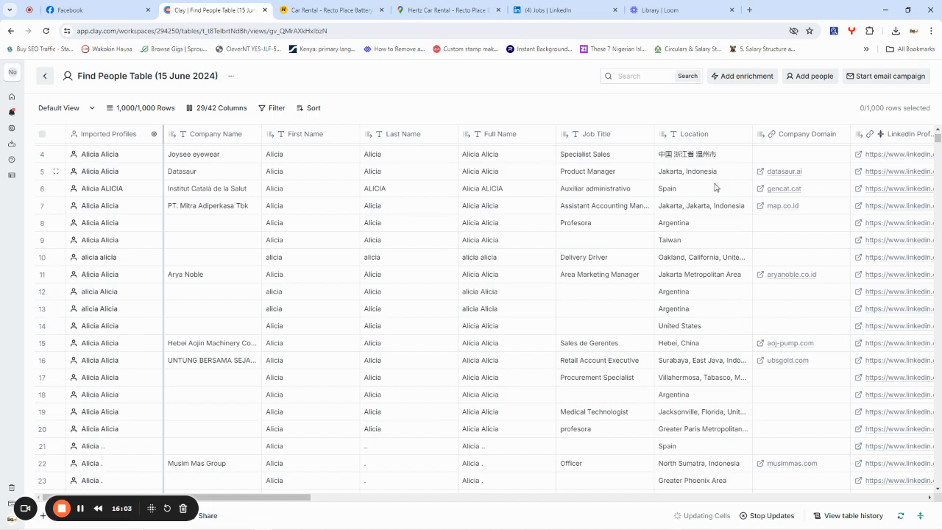
pyautogui.moveTo(298, 499); pyautogui.dragTo(469, 515)
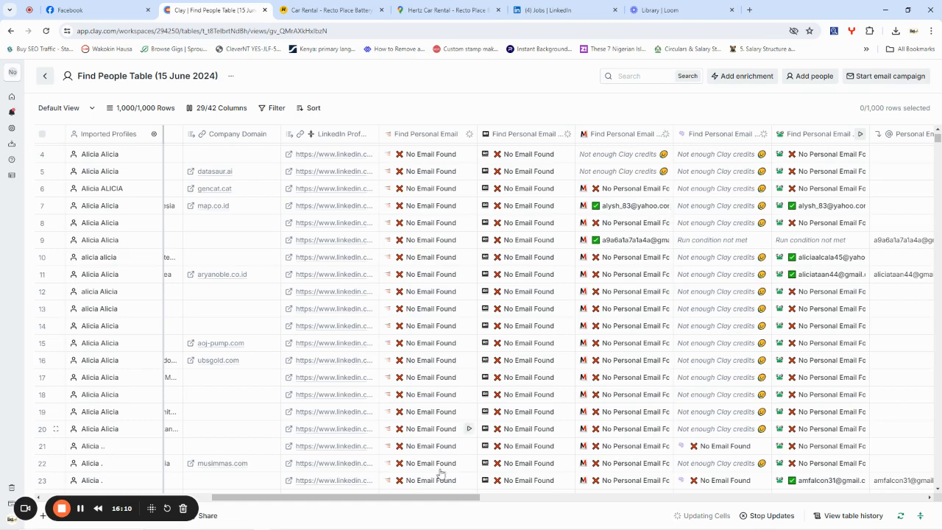
pyautogui.moveTo(444, 498); pyautogui.dragTo(885, 528)
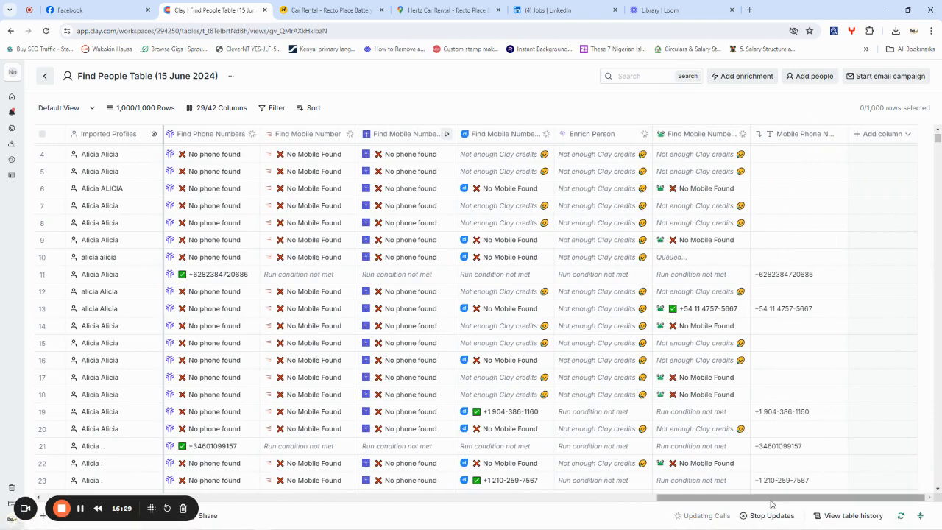
pyautogui.moveTo(767, 505); pyautogui.dragTo(142, 528)
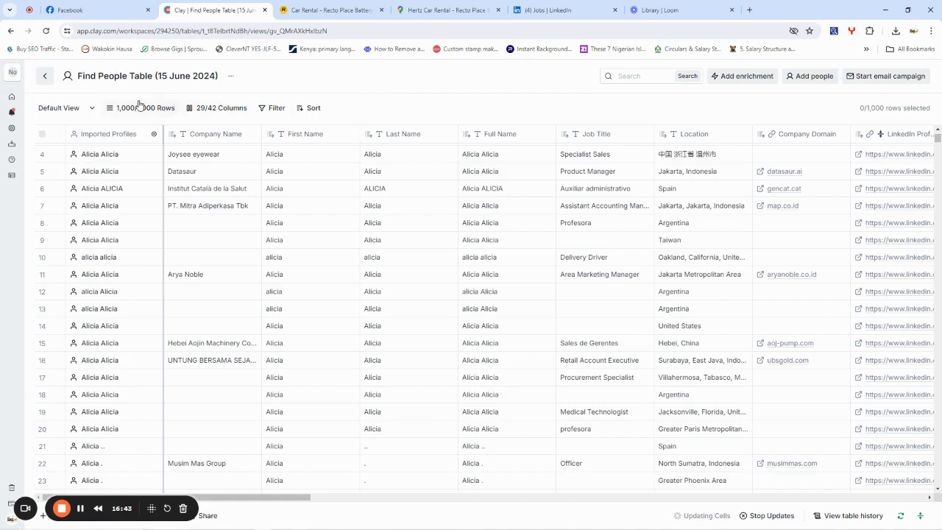
# Return to the workspace home and start another new table with the Find Companies source.
pyautogui.click(45, 80)
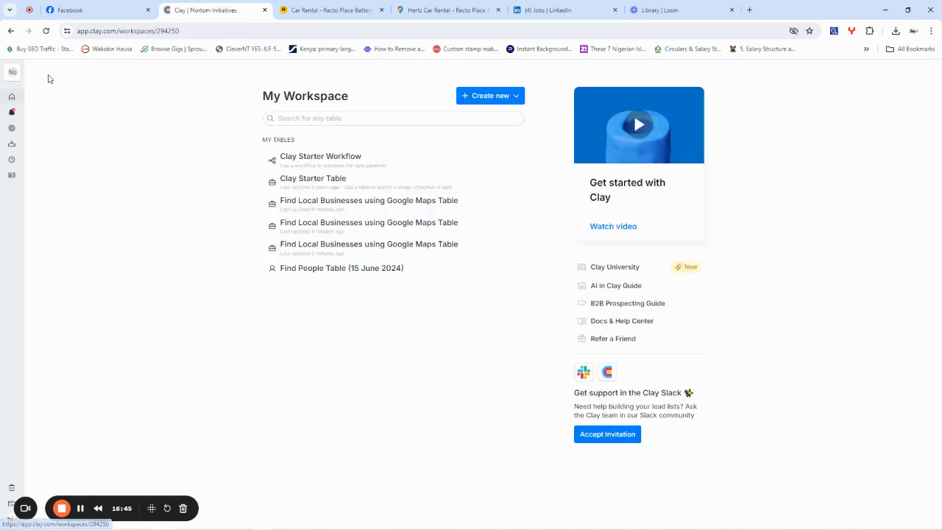
pyautogui.click(489, 97)
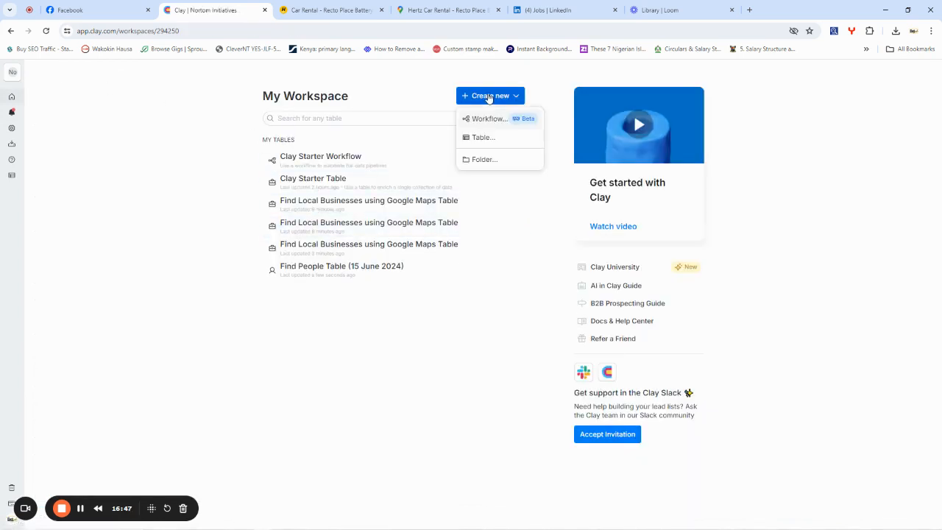
pyautogui.click(405, 91)
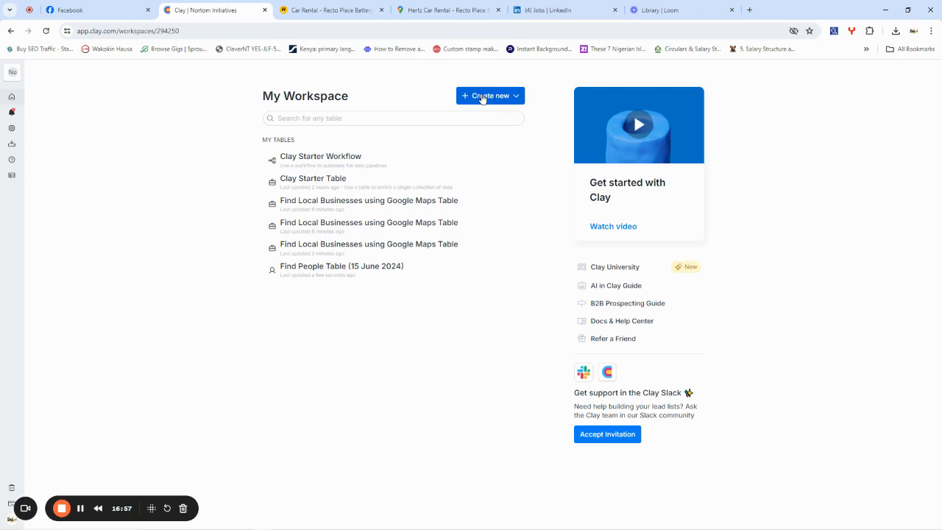
pyautogui.click(482, 98)
pyautogui.click(486, 139)
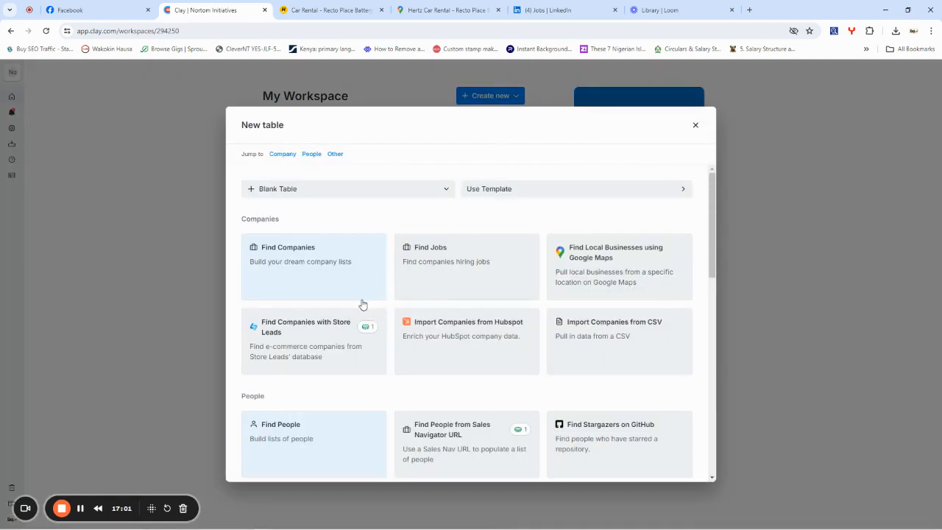
pyautogui.click(293, 266)
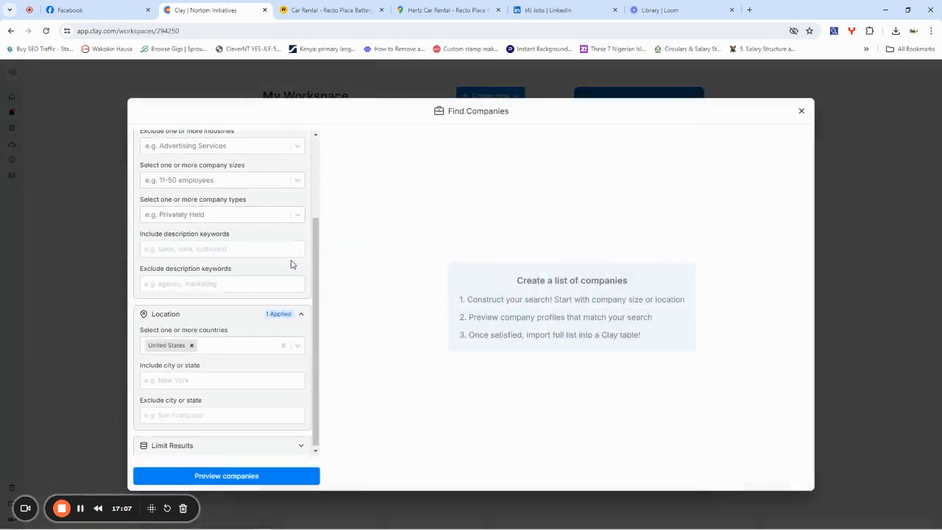
# Filter the company search to the Human Resources industry and collapse the Company filters.
pyautogui.scroll(3, 261, 243)
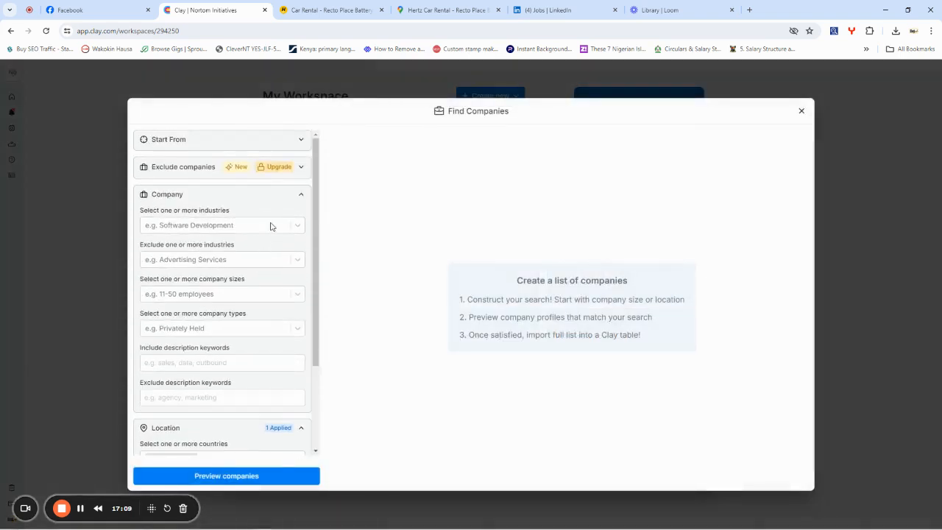
pyautogui.click(189, 227)
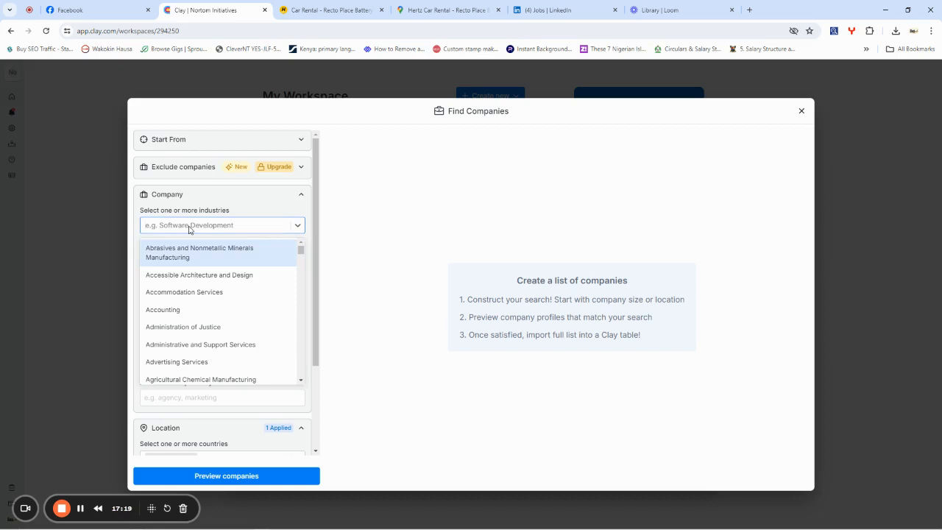
pyautogui.write('human')
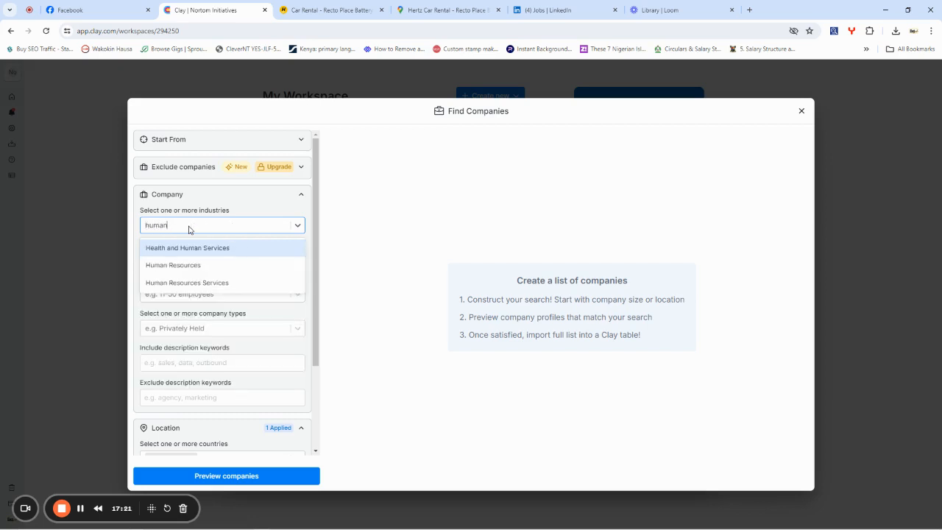
pyautogui.click(178, 267)
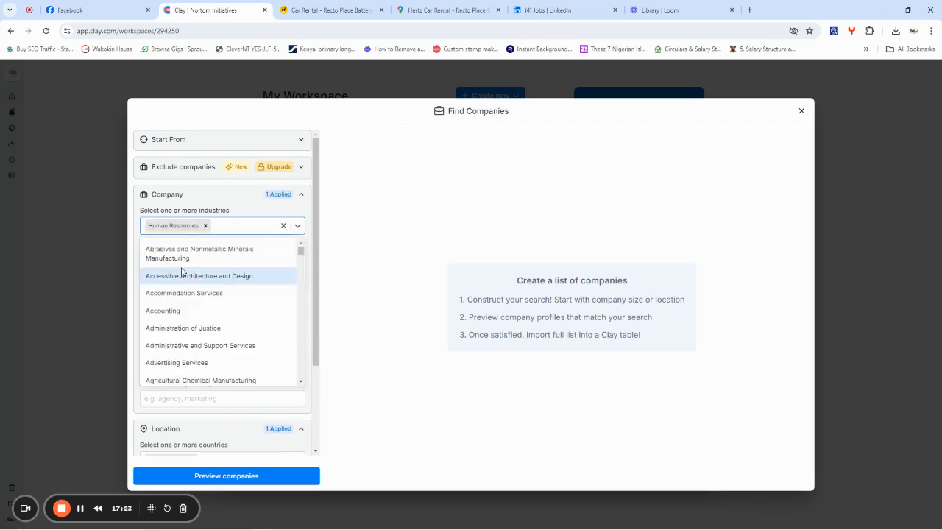
pyautogui.click(223, 195)
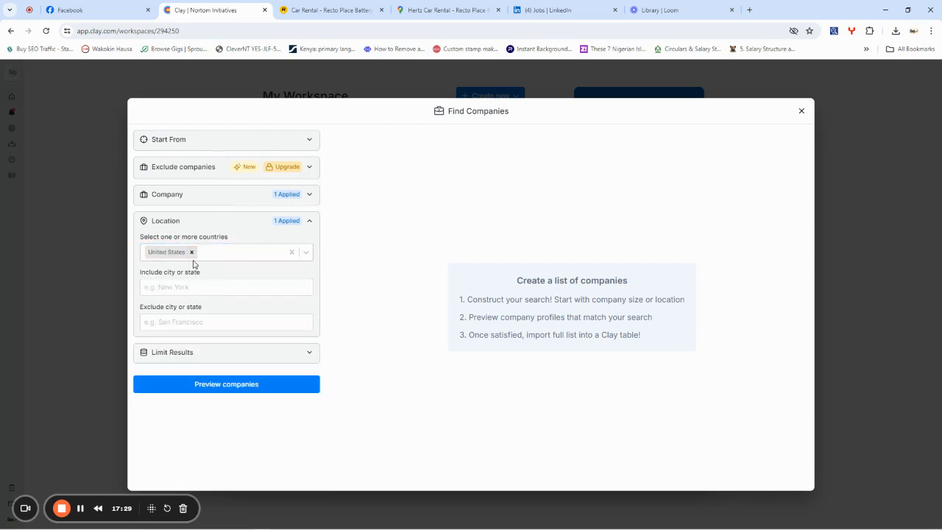
# Include Washington dc as the city or state in the Location filters, and preview the matching companies.
pyautogui.click(171, 288)
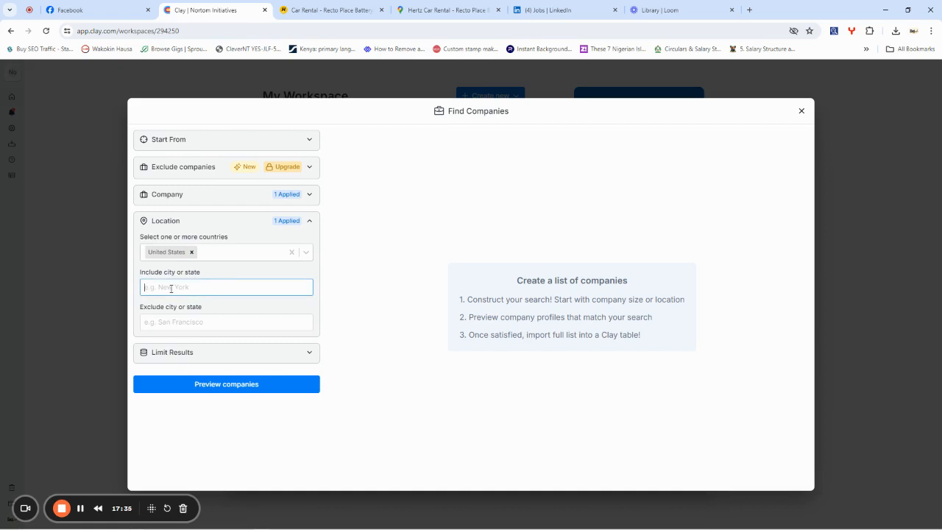
pyautogui.write('Washi')
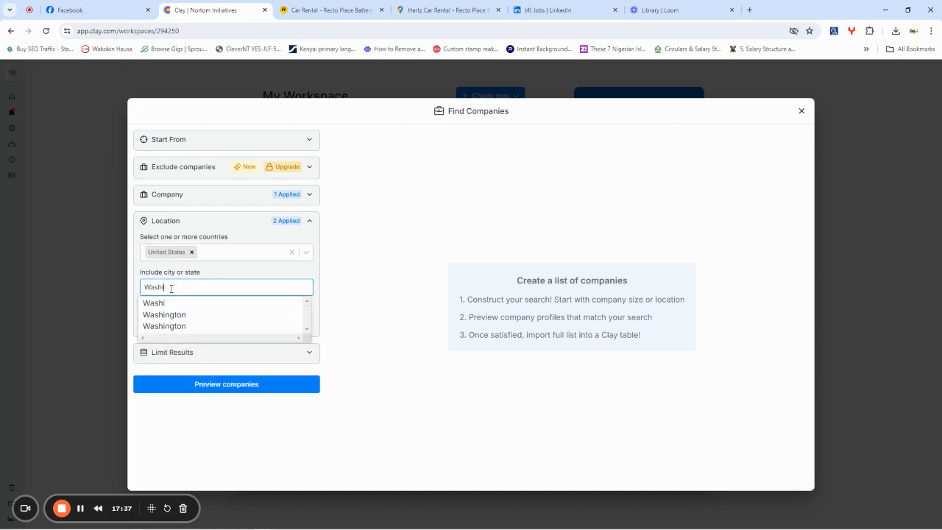
pyautogui.write('ngton dc')
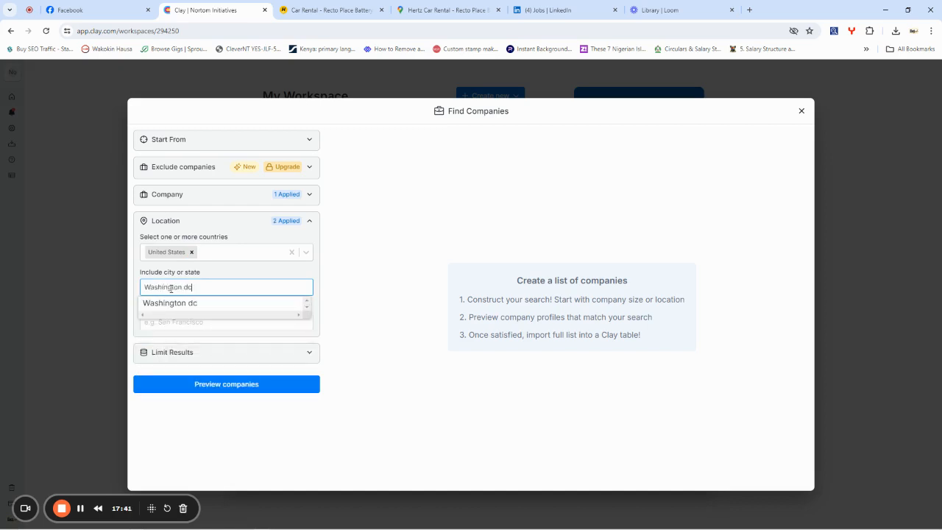
pyautogui.click(194, 324)
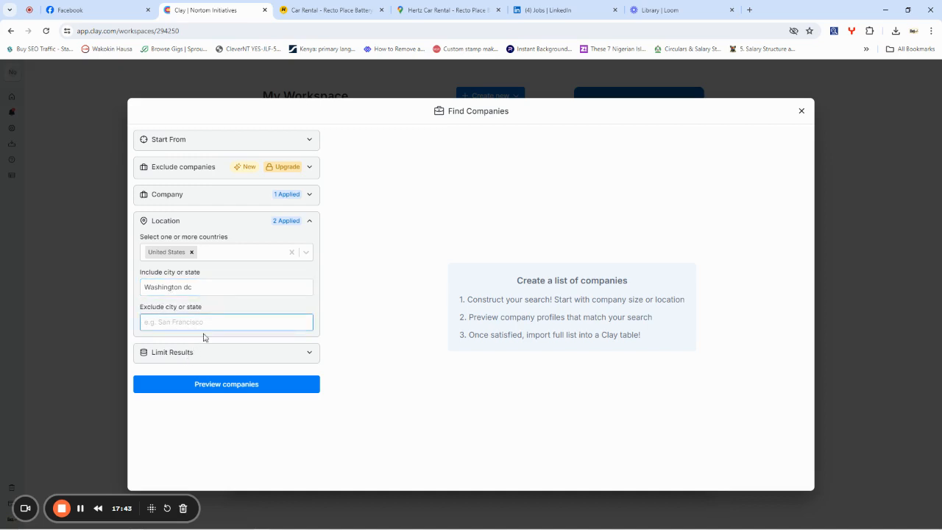
pyautogui.click(215, 388)
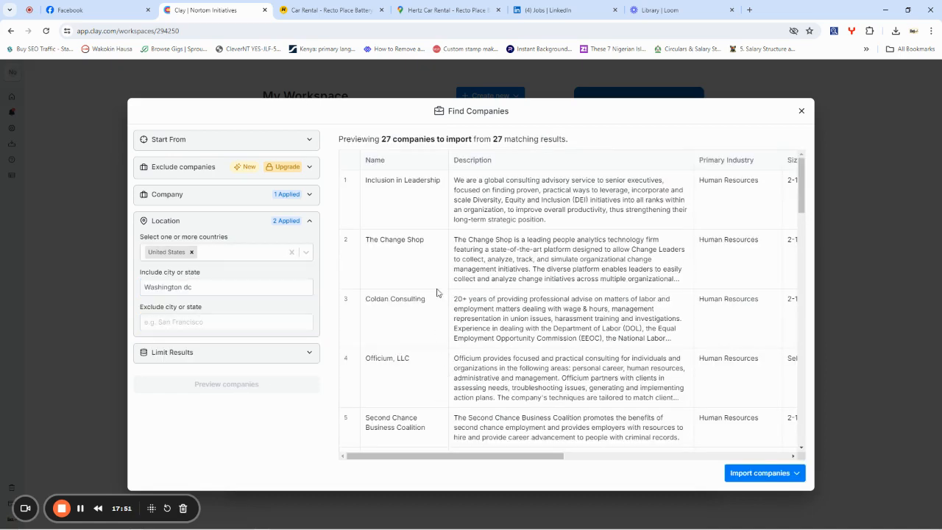
# Import the previewed companies to a new table with only the free Basic Profile, and dismiss the import details.
pyautogui.click(762, 475)
pyautogui.click(770, 497)
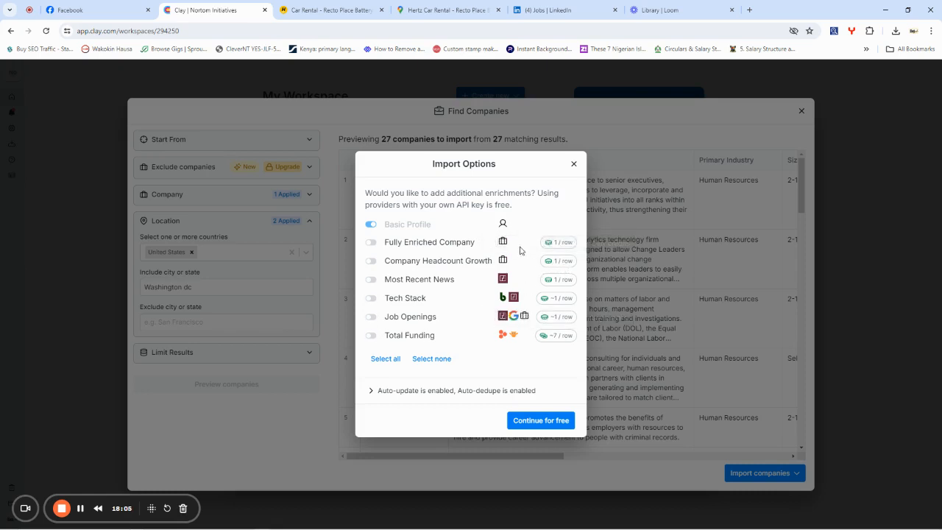
pyautogui.click(543, 421)
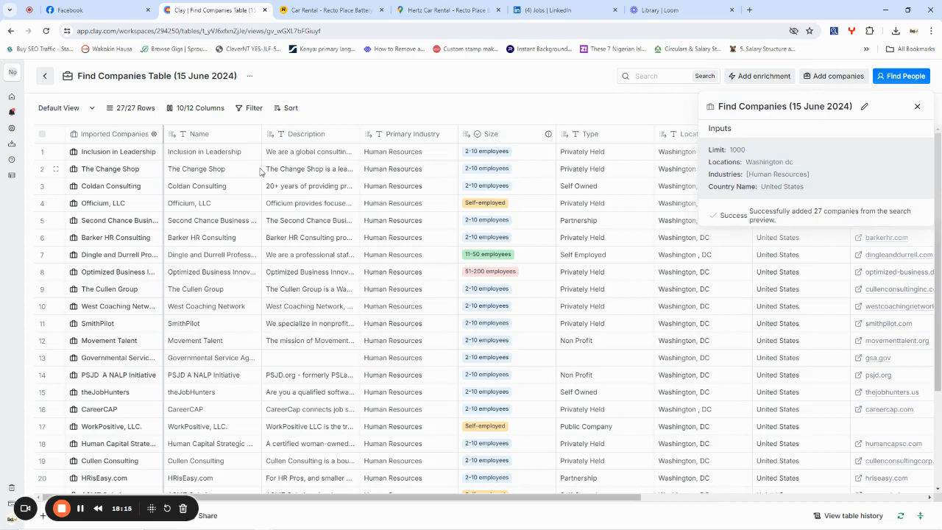
pyautogui.click(917, 106)
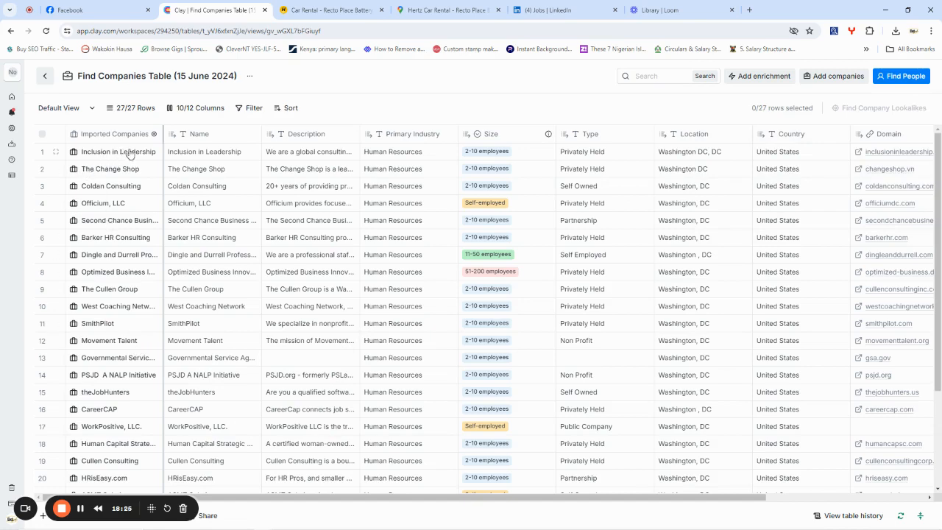
# Open the enrichment catalogue for the companies table and examine the available Company Data enrichments.
pyautogui.moveTo(384, 507)
pyautogui.mouseDown()
pyautogui.moveTo(630, 515)
pyautogui.moveTo(379, 491)
pyautogui.mouseUp()
pyautogui.click(764, 76)
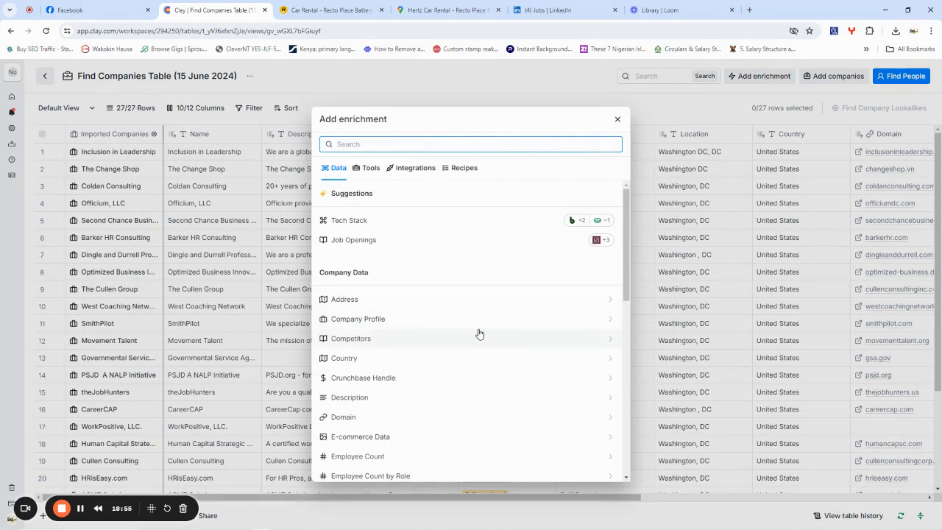
pyautogui.scroll(-3, 431, 359)
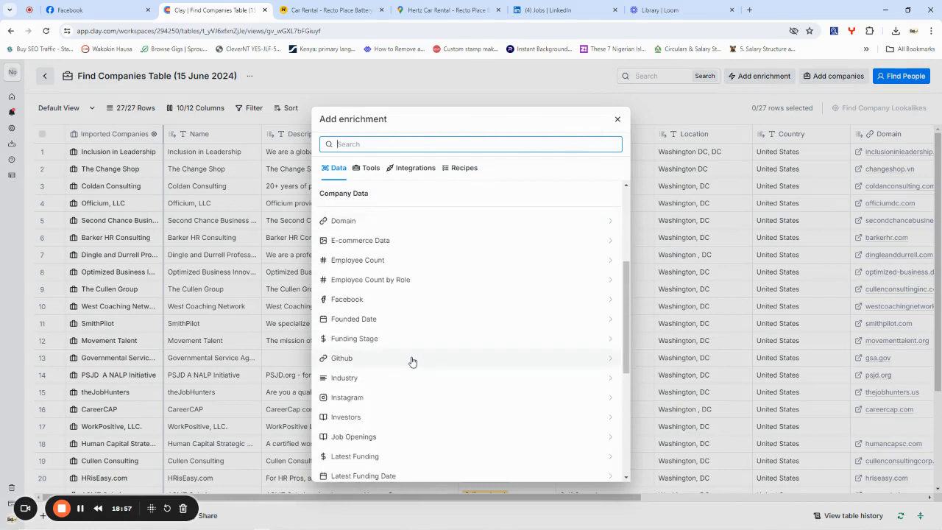
pyautogui.scroll(-3, 391, 336)
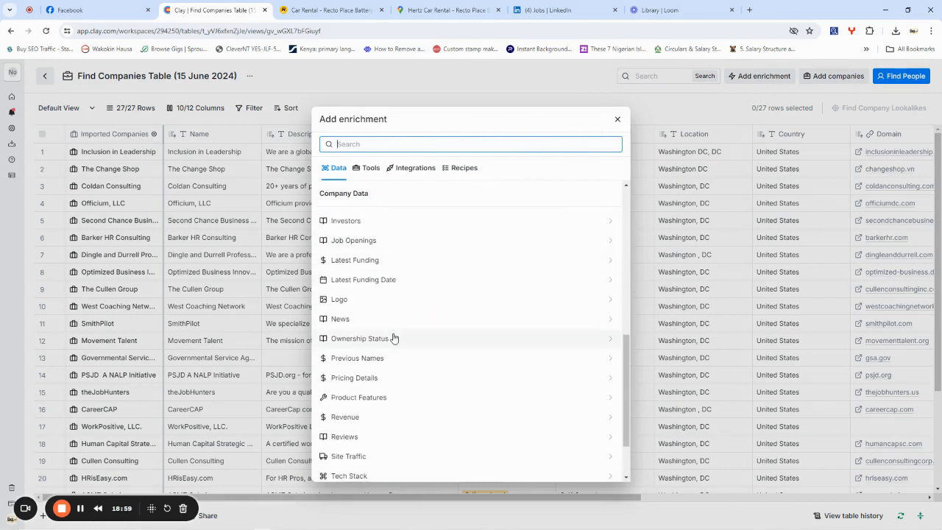
pyautogui.scroll(-2, 393, 338)
pyautogui.scroll(5, 393, 338)
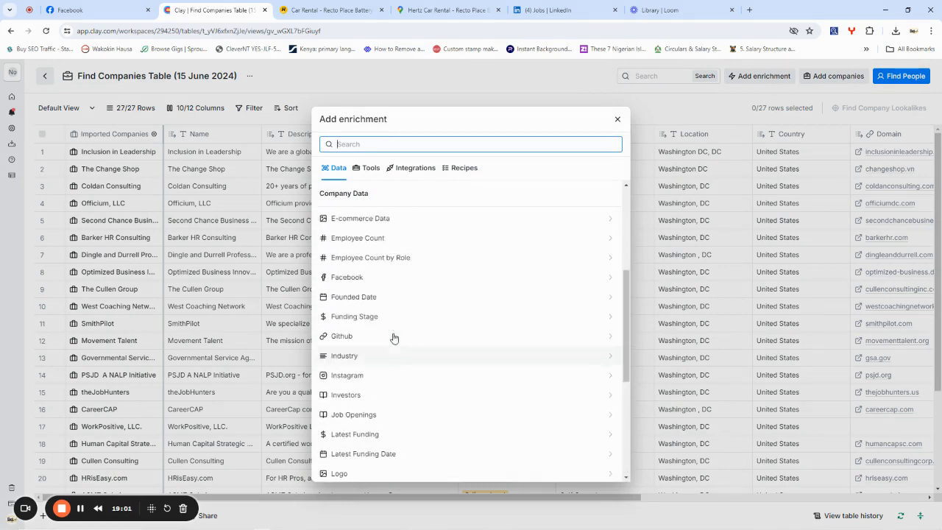
pyautogui.scroll(2, 393, 338)
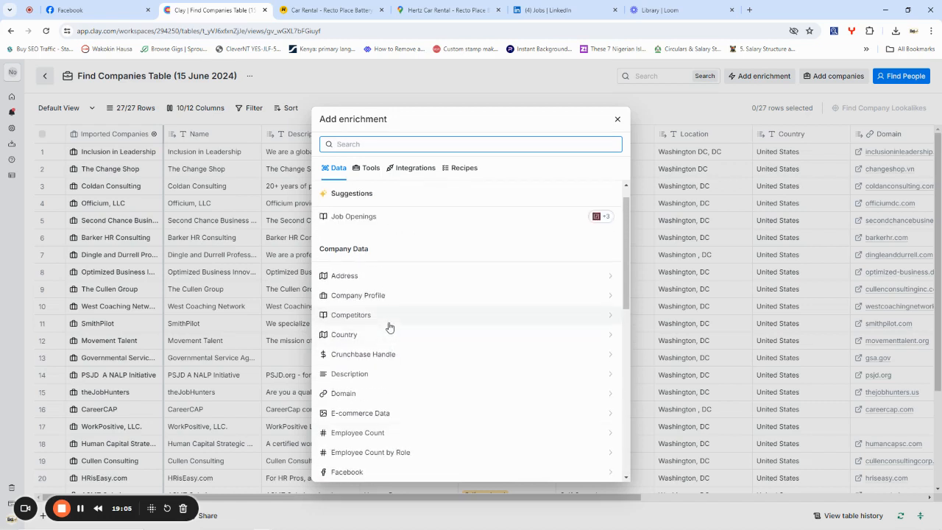
pyautogui.moveTo(432, 120); pyautogui.dragTo(552, 179)
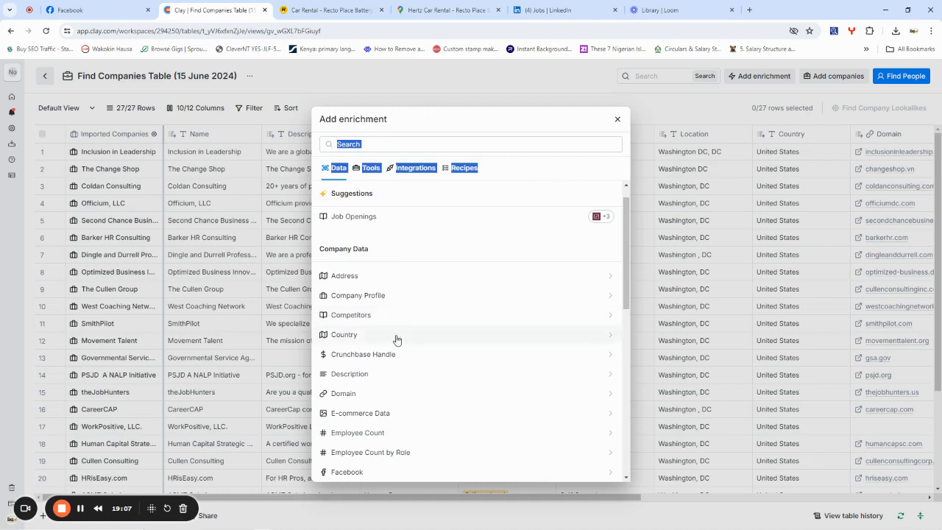
pyautogui.scroll(-1, 390, 346)
pyautogui.click(515, 128)
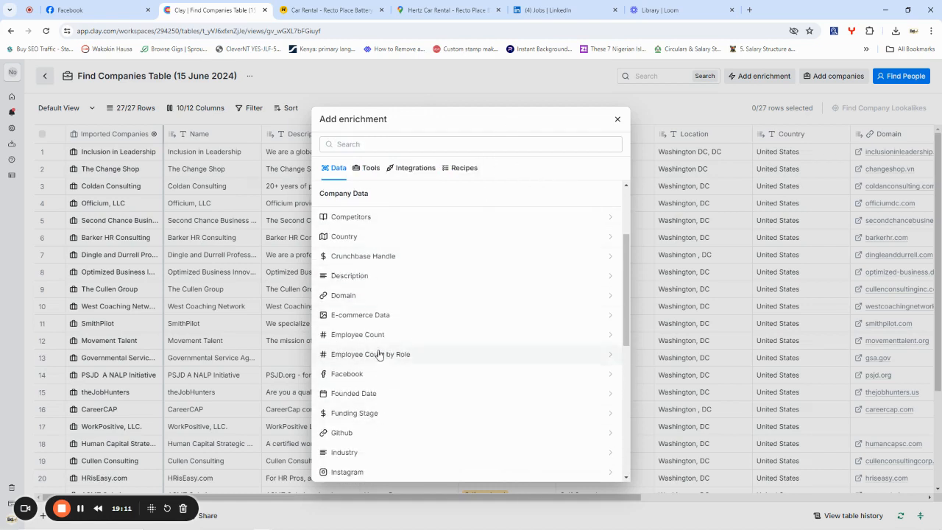
pyautogui.scroll(-5, 371, 324)
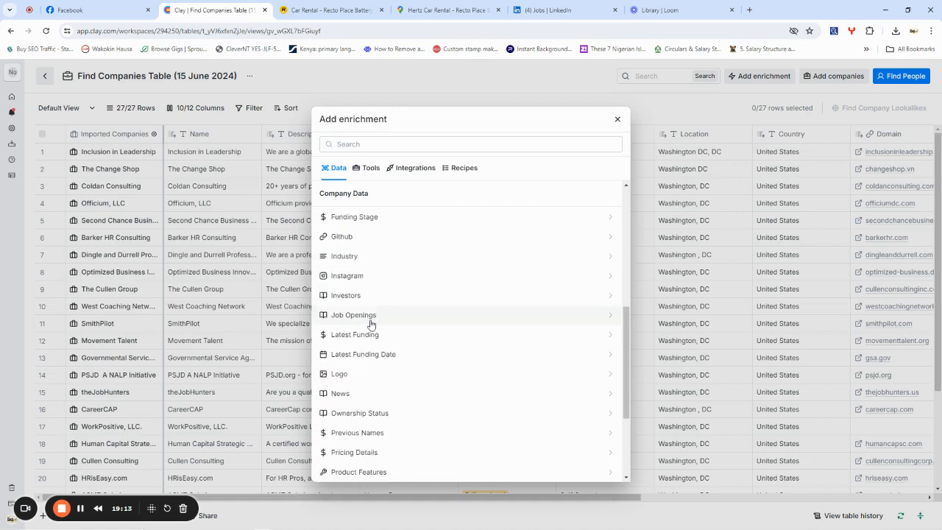
# Search the enrichments for "number" and examine the Mobile Phone Number waterfall's providers, required input and credit cost per row.
pyautogui.click(371, 144)
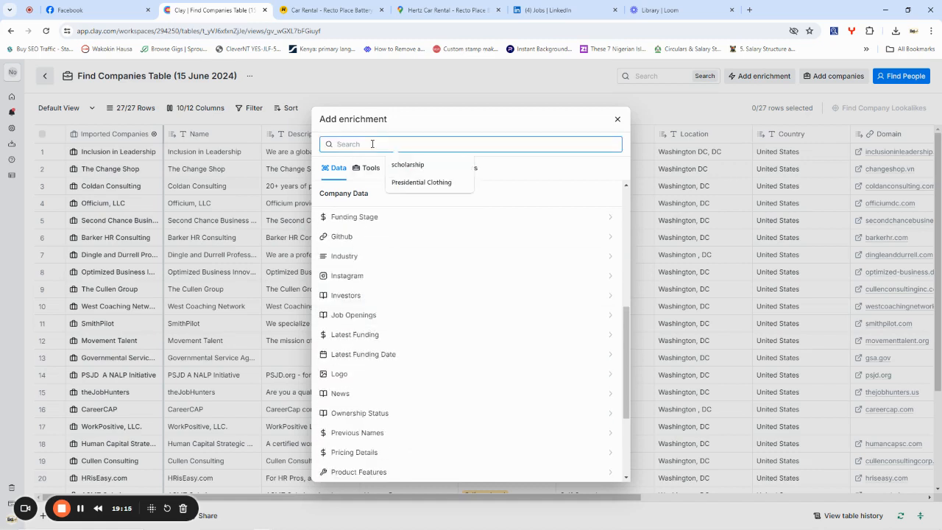
pyautogui.write('number')
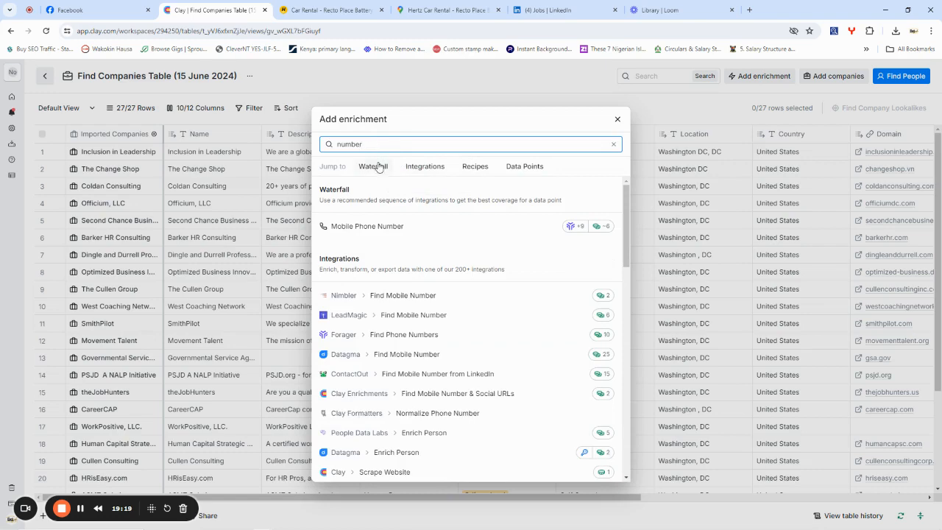
pyautogui.click(363, 226)
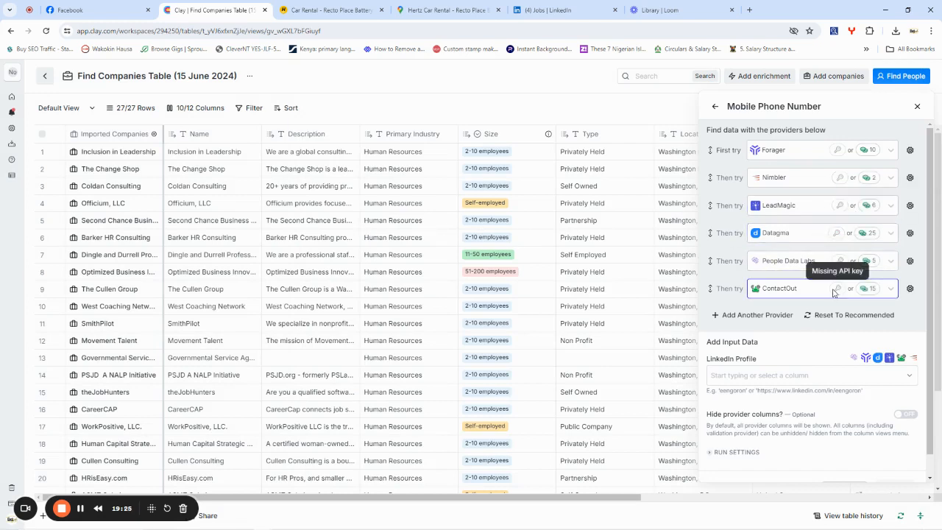
pyautogui.scroll(-1, 775, 246)
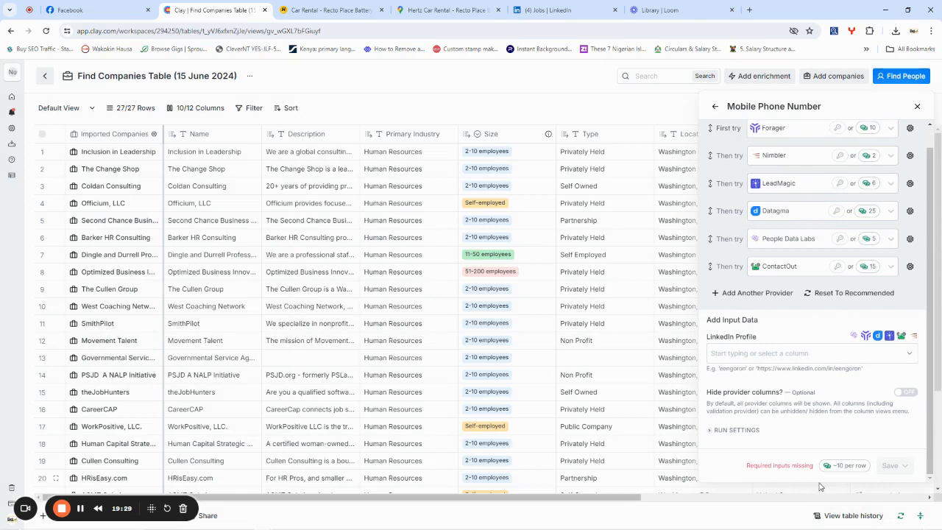
pyautogui.moveTo(860, 469)
pyautogui.scroll(1, 873, 359)
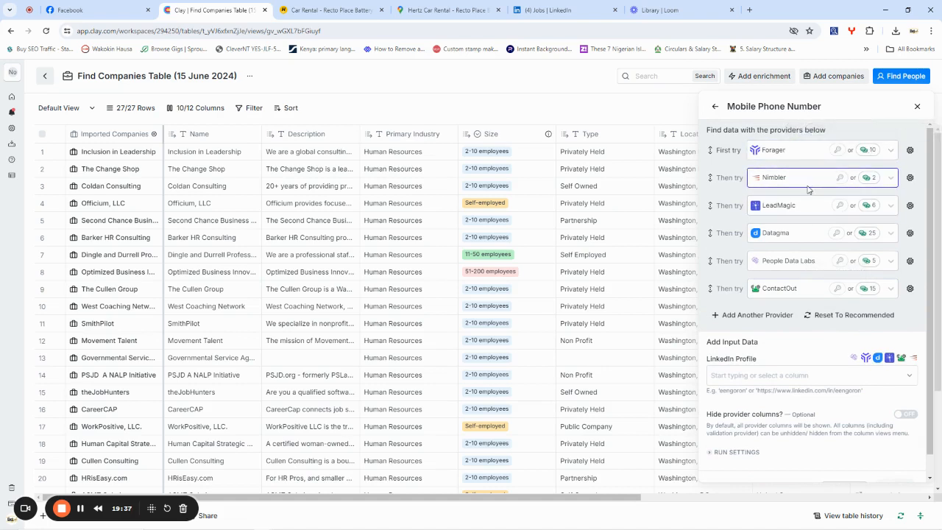
# Add an empty provider slot to the Mobile Phone Number waterfall, and close the setup without saving.
pyautogui.click(771, 318)
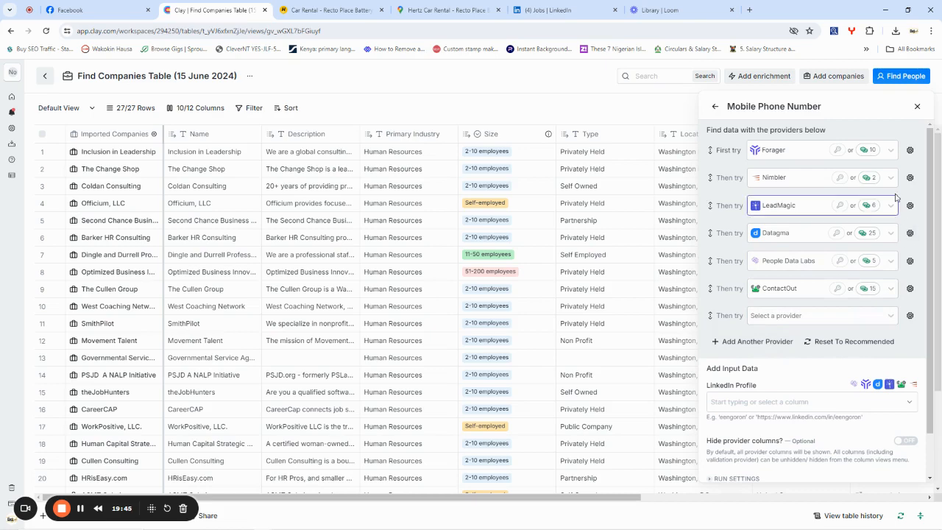
pyautogui.scroll(-2, 816, 384)
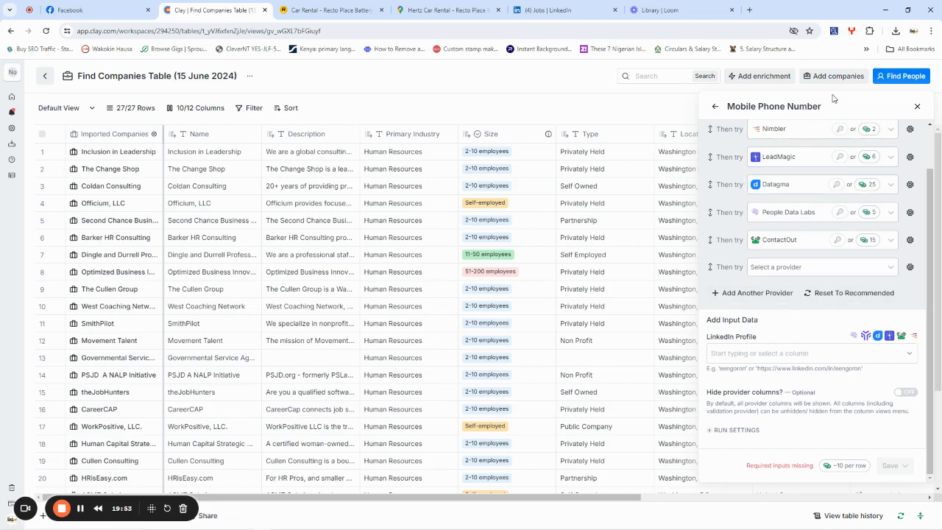
pyautogui.click(917, 106)
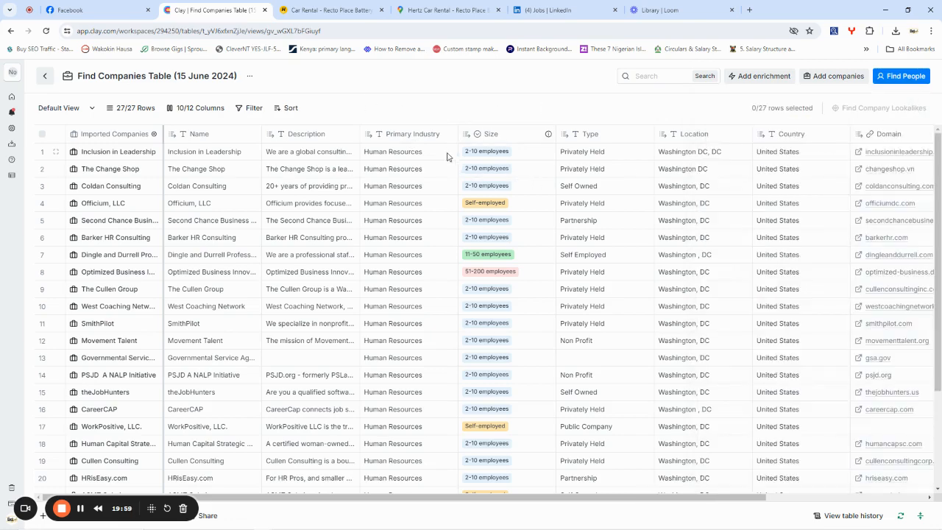
# Examine the imported company rows, the available table views and the options for the Find Companies table.
pyautogui.scroll(-3, 295, 261)
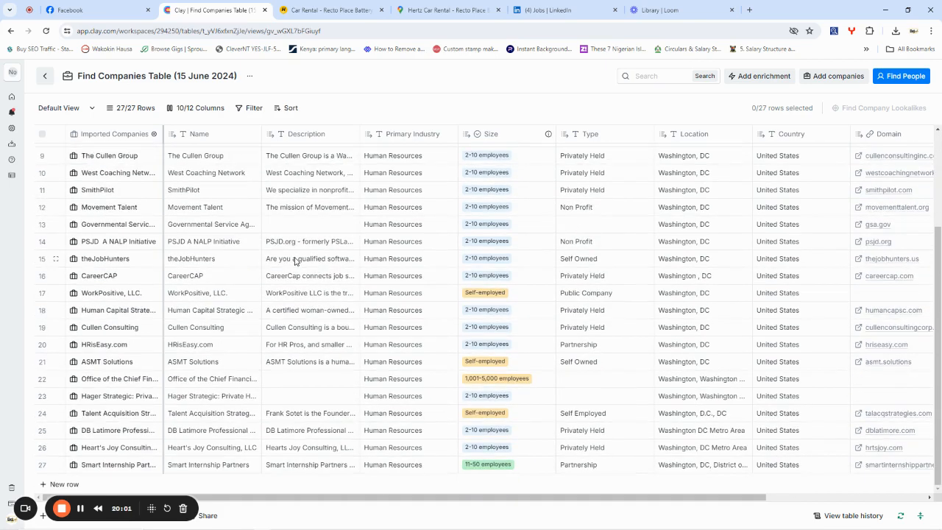
pyautogui.scroll(3, 294, 260)
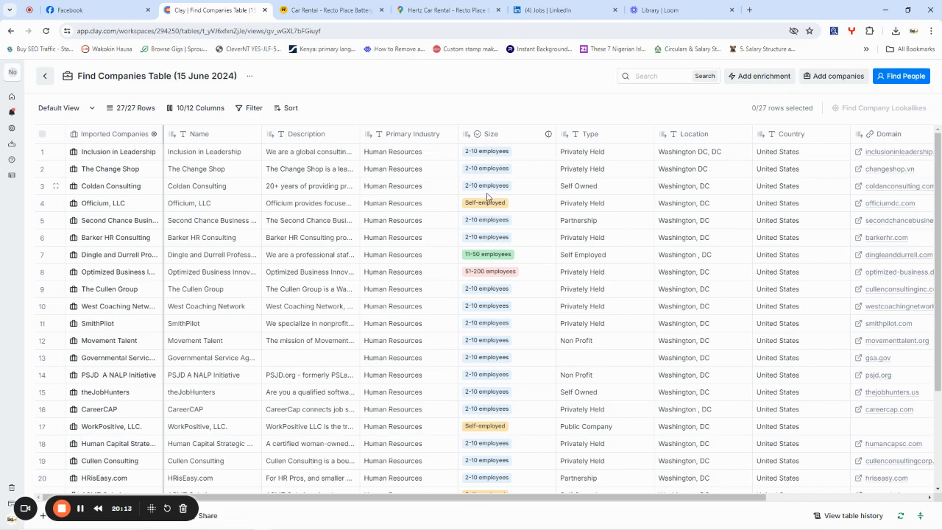
pyautogui.scroll(-3, 490, 198)
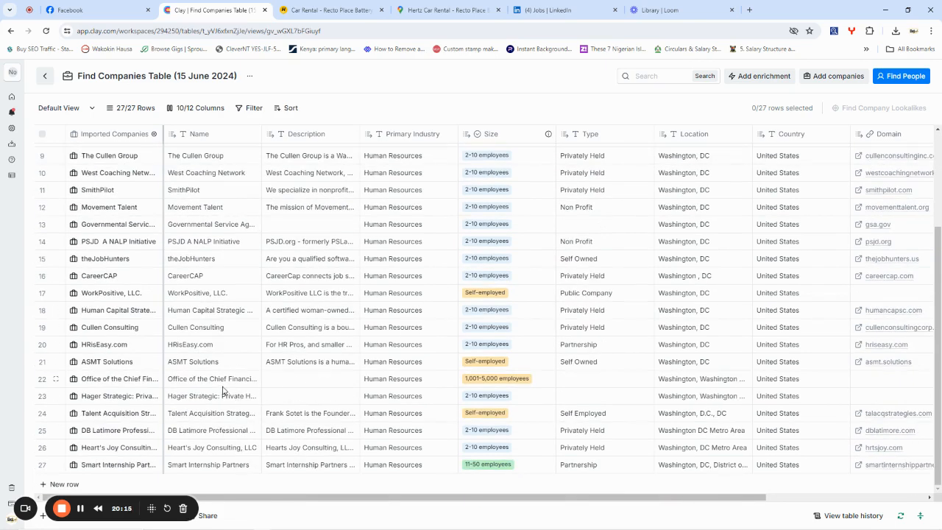
pyautogui.scroll(3, 570, 215)
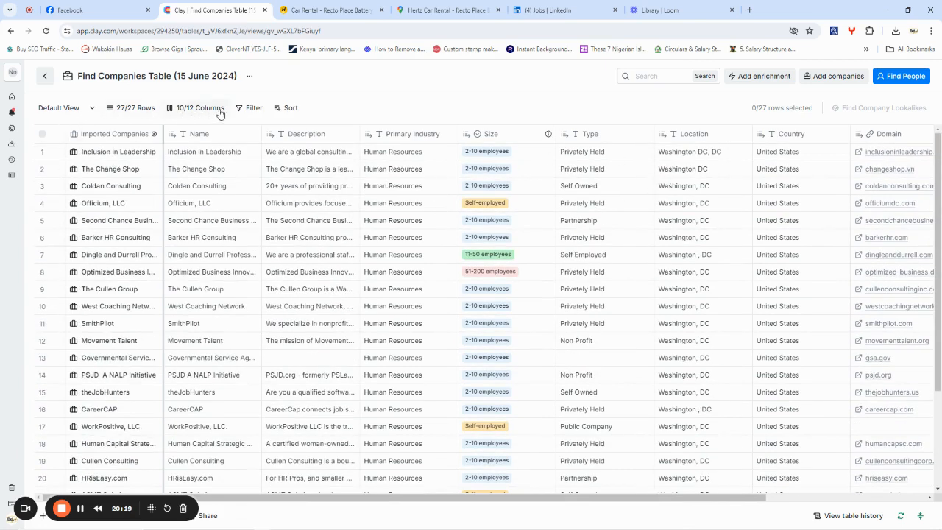
pyautogui.click(89, 109)
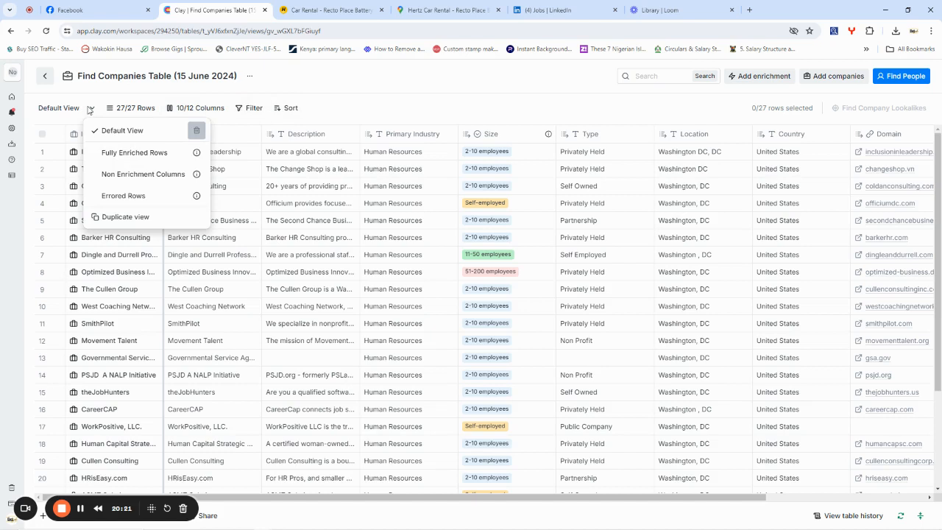
pyautogui.click(345, 95)
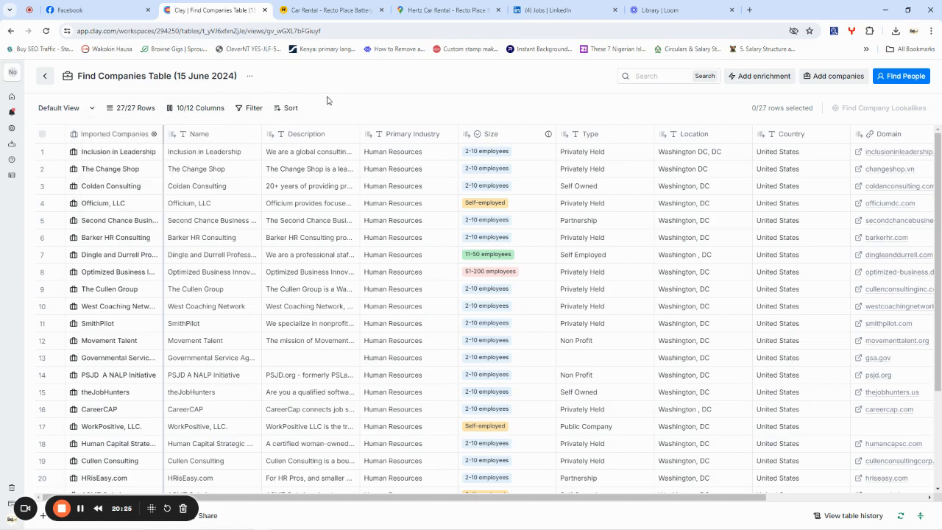
pyautogui.click(250, 77)
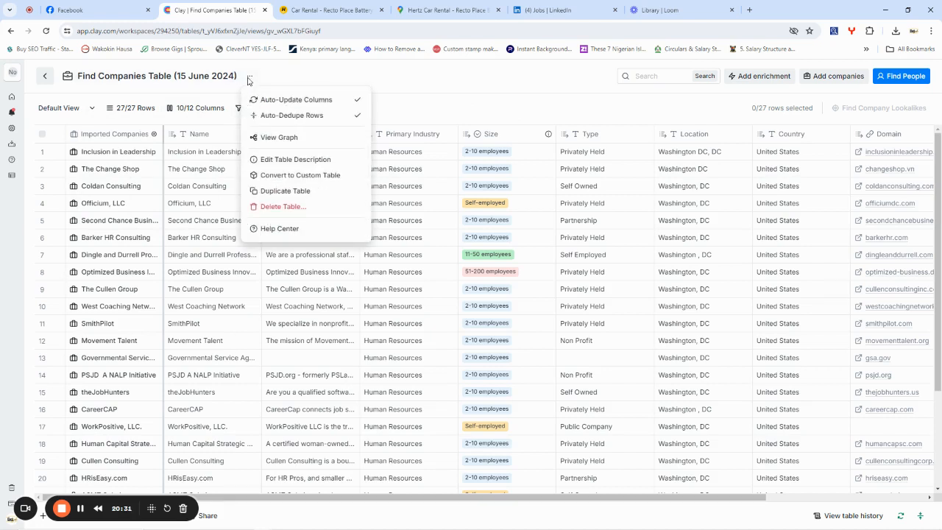
pyautogui.click(389, 83)
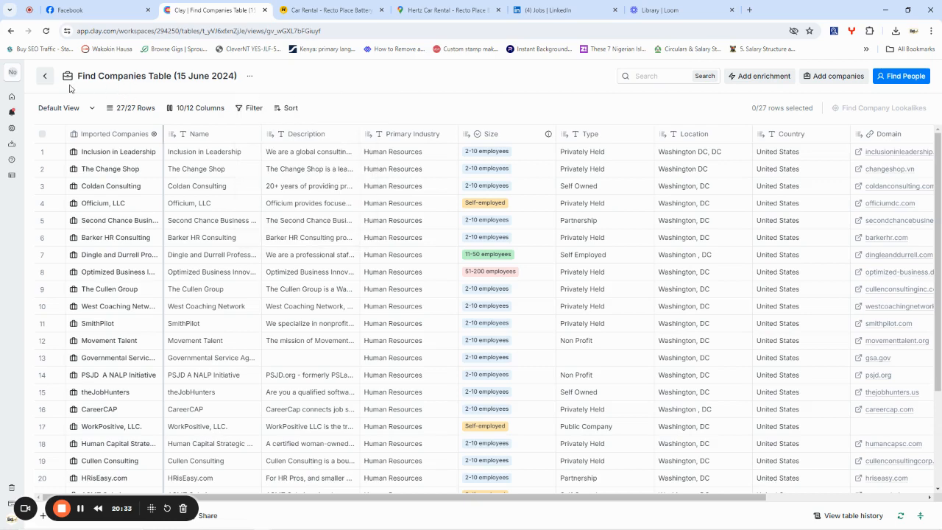
# Return to the workspace home, and check the list of available exports before closing it.
pyautogui.click(45, 77)
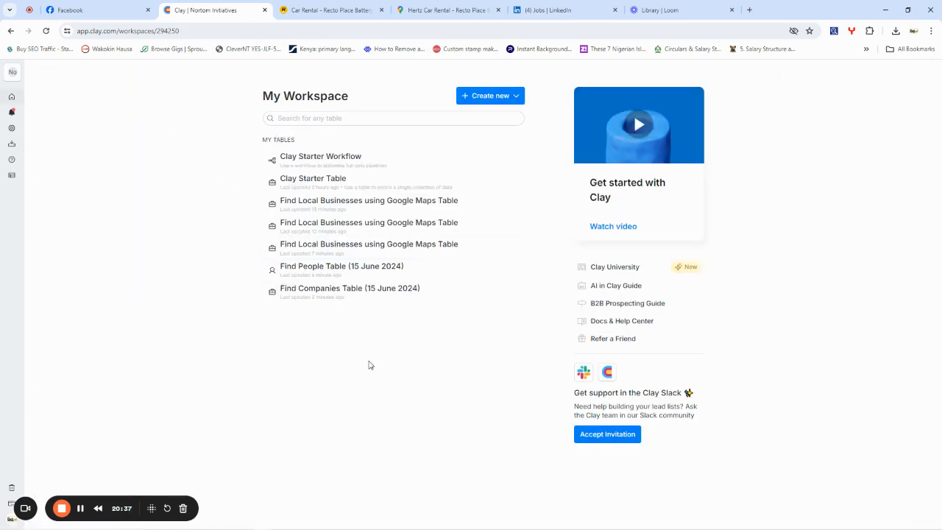
pyautogui.moveTo(6, 145)
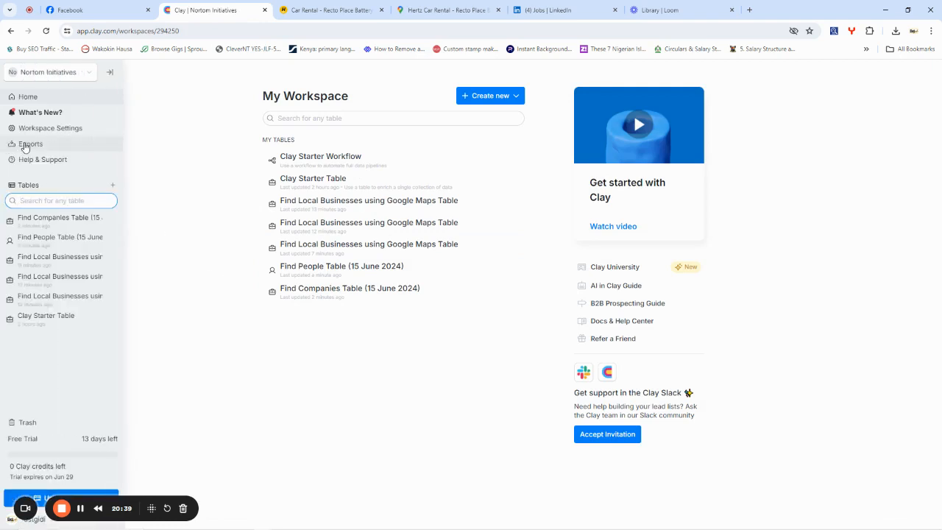
pyautogui.click(25, 145)
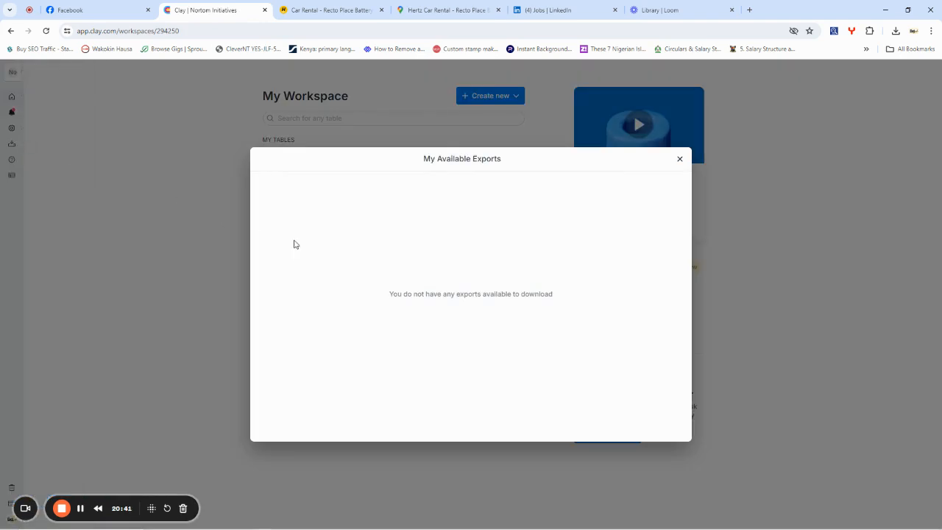
pyautogui.click(680, 159)
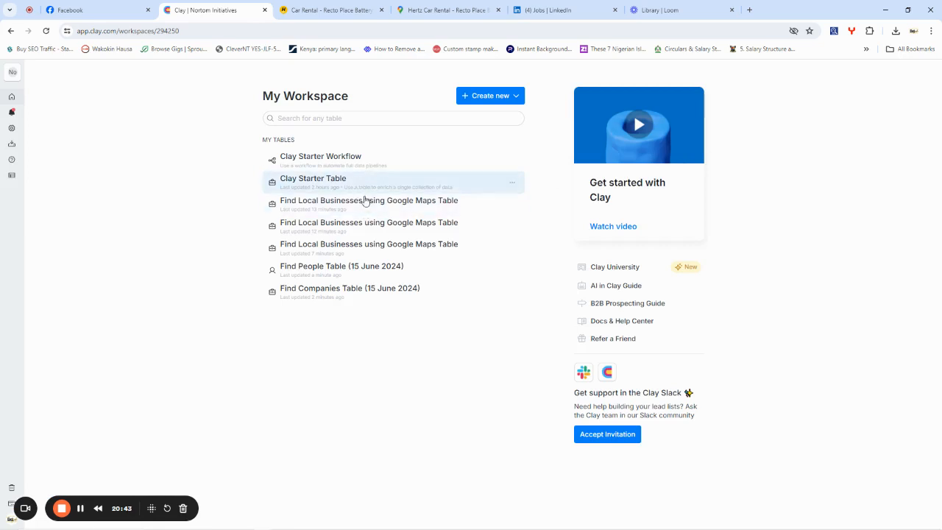
# Open the Find People Table (15 June 2024) and export it as a CSV download.
pyautogui.click(366, 273)
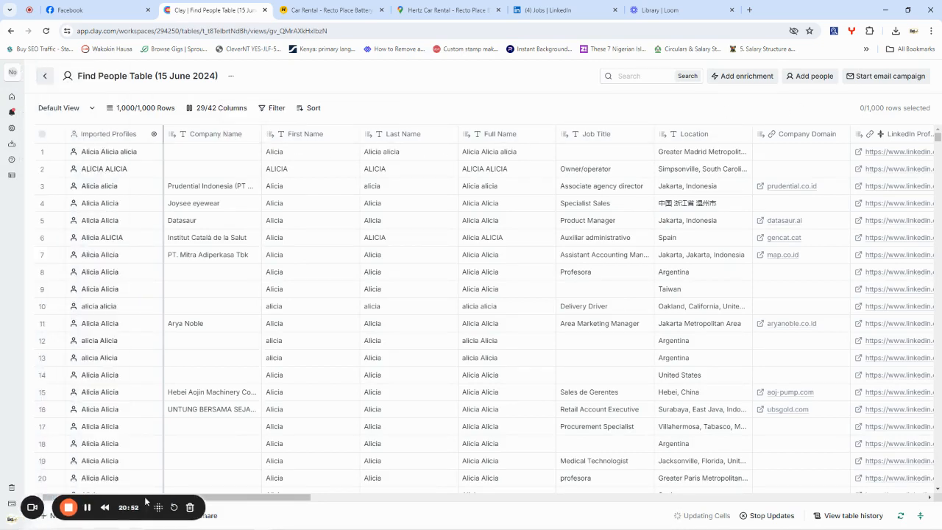
pyautogui.moveTo(139, 505); pyautogui.dragTo(359, 507)
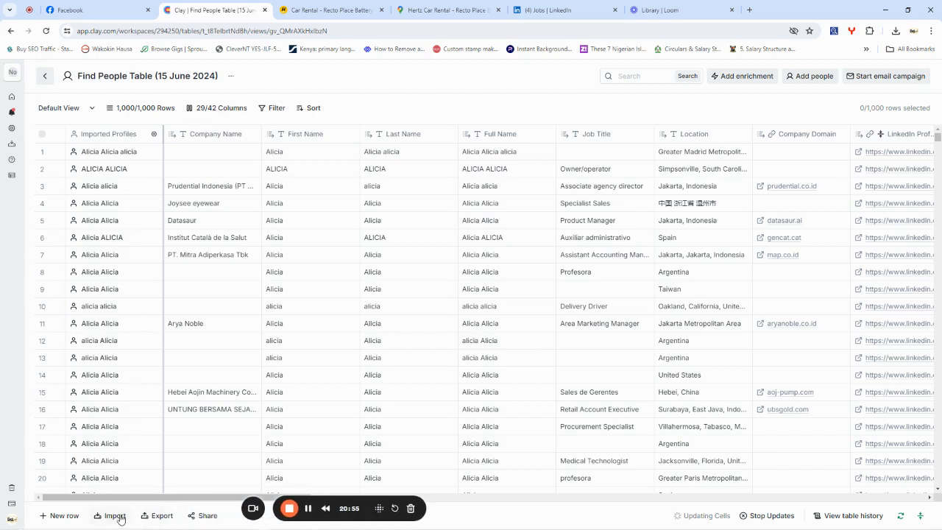
pyautogui.click(162, 517)
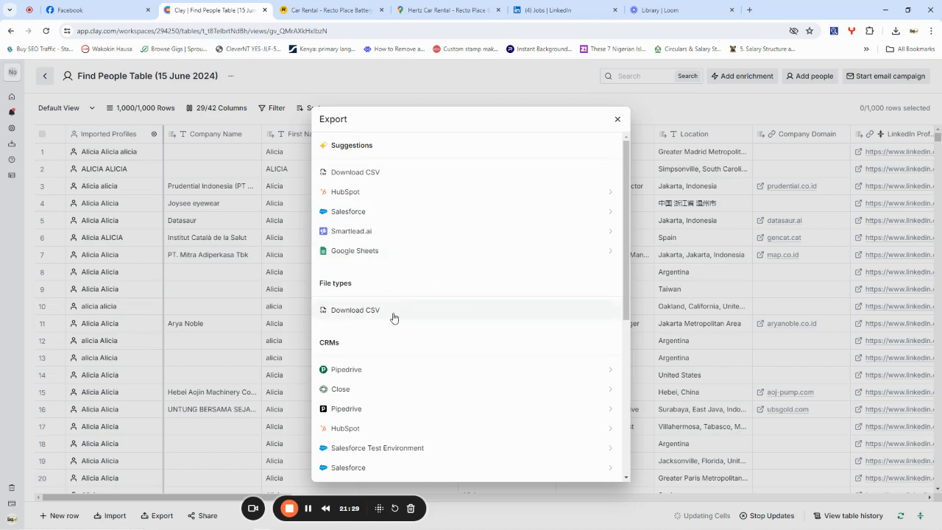
pyautogui.click(355, 173)
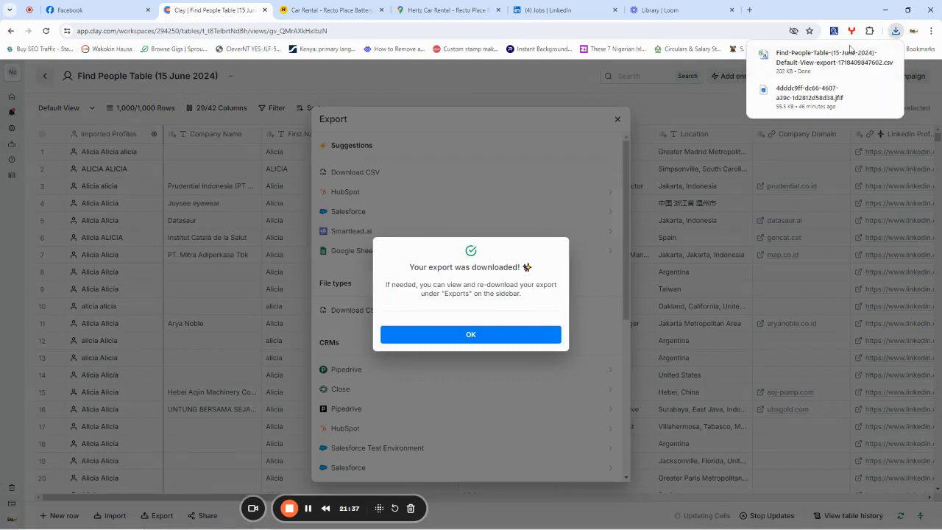
# Open the downloaded CSV in Excel and widen columns A through G, and minimize the workbook to return to Clay.
pyautogui.click(812, 57)
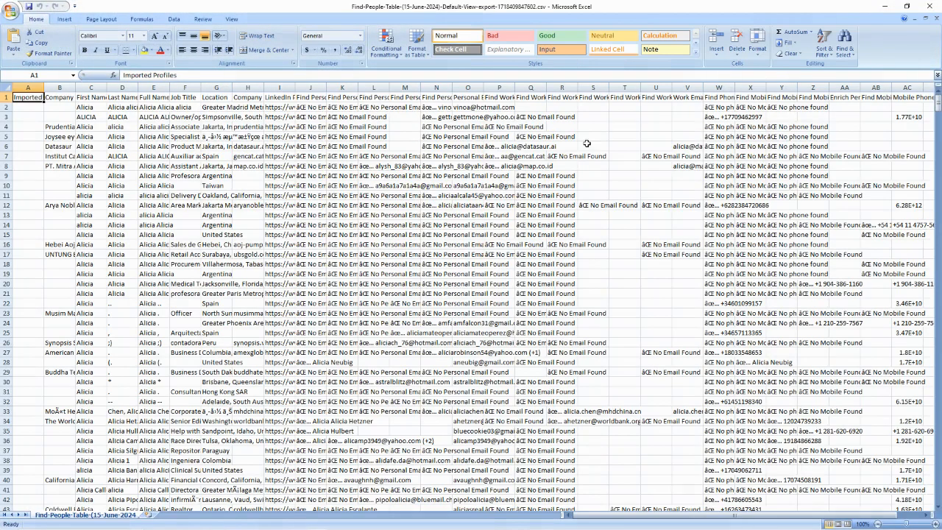
pyautogui.moveTo(42, 89); pyautogui.dragTo(806, 89)
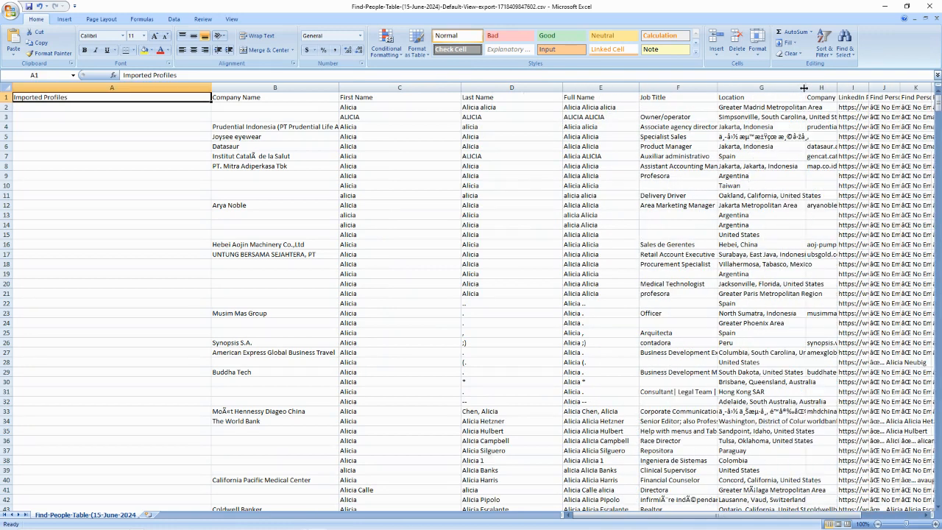
pyautogui.click(887, 8)
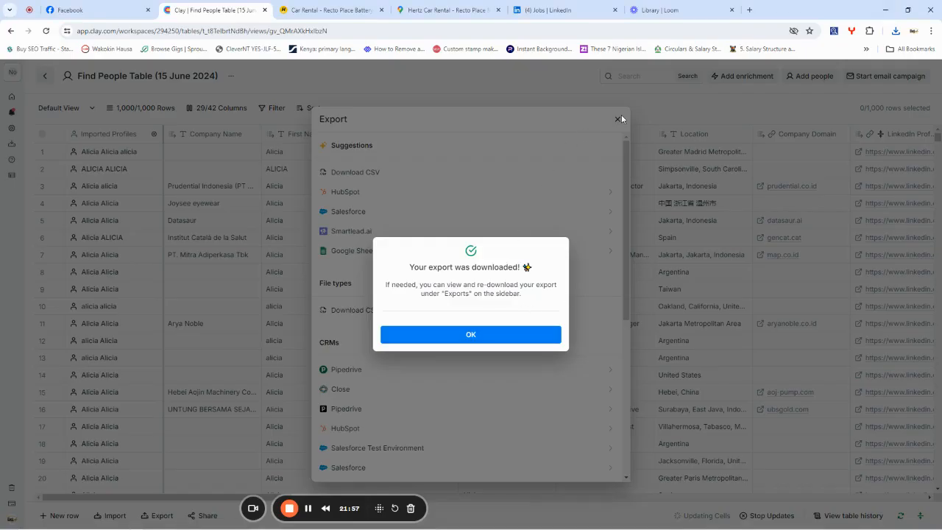
# Switch to the exported CSV in Excel, examine its columns across to Mobile Phone Number, and return to Clay.
pyautogui.click(316, 524)
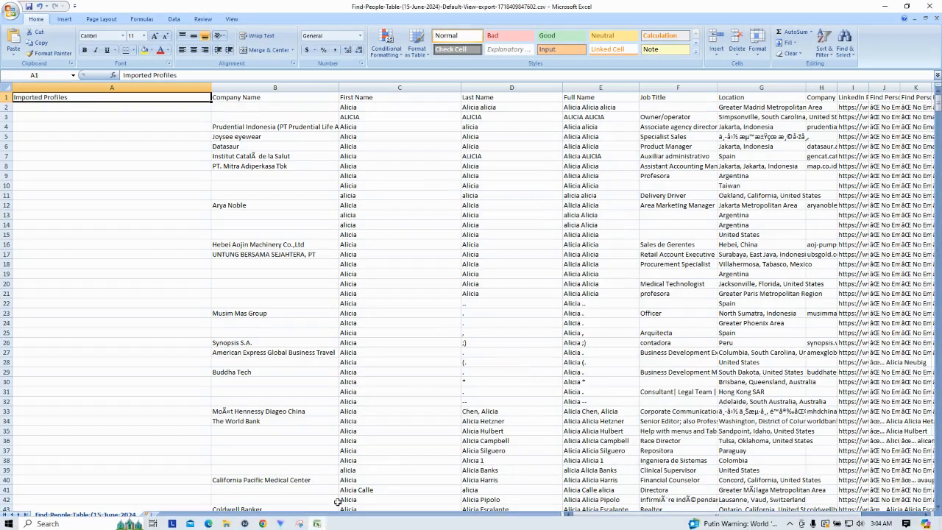
pyautogui.moveTo(622, 515); pyautogui.dragTo(734, 515)
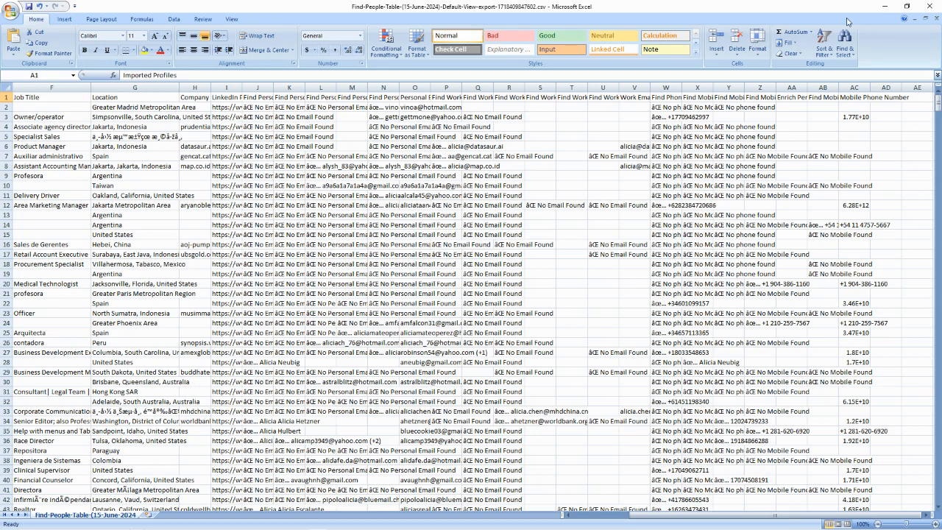
pyautogui.click(882, 7)
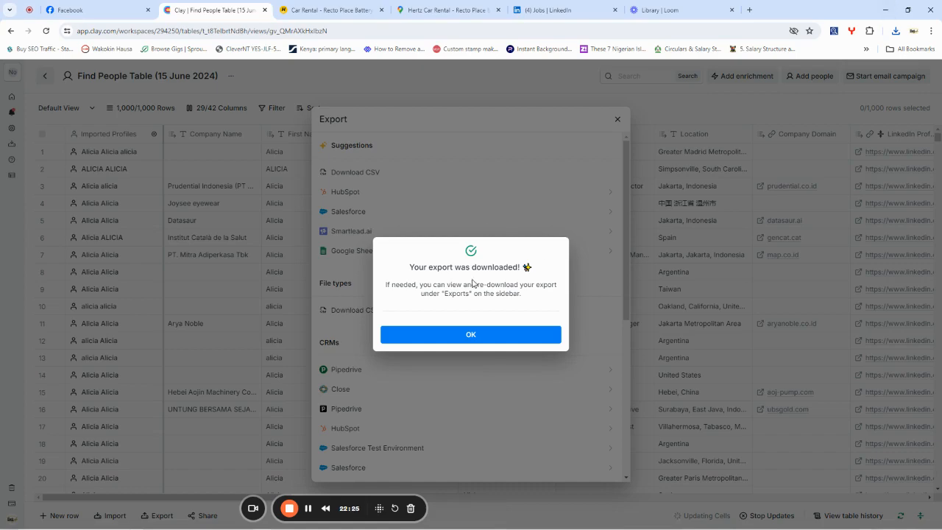
# Dismiss the download confirmation, close the Export dialog of the Find People Table, and reveal the workspace navigation.
pyautogui.click(479, 340)
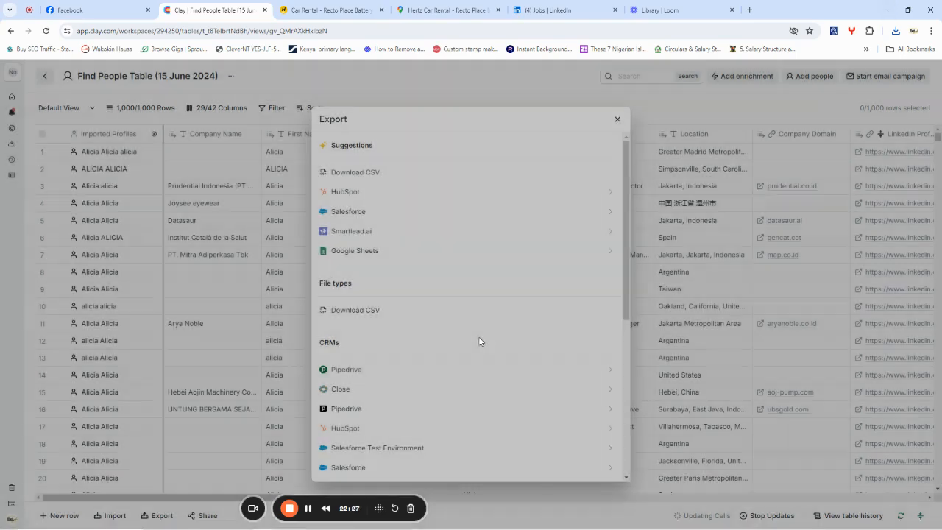
pyautogui.click(616, 120)
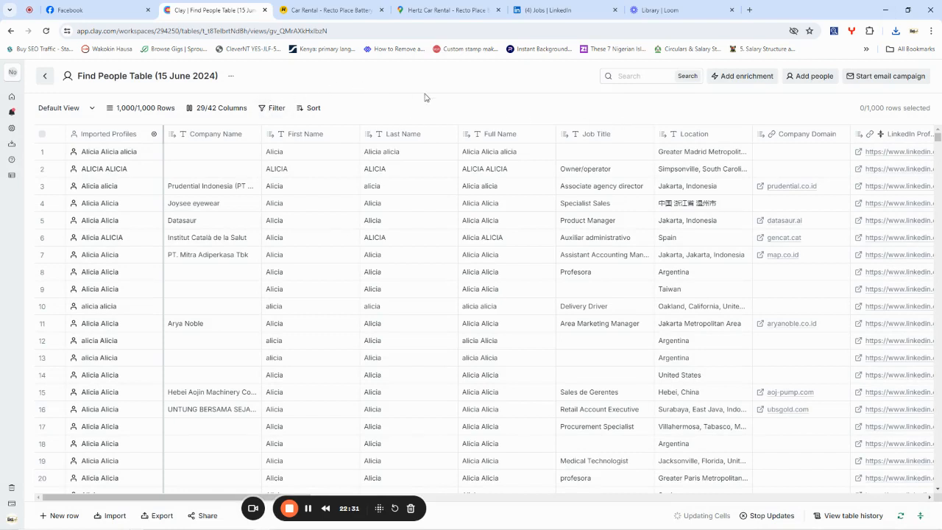
pyautogui.moveTo(13, 107)
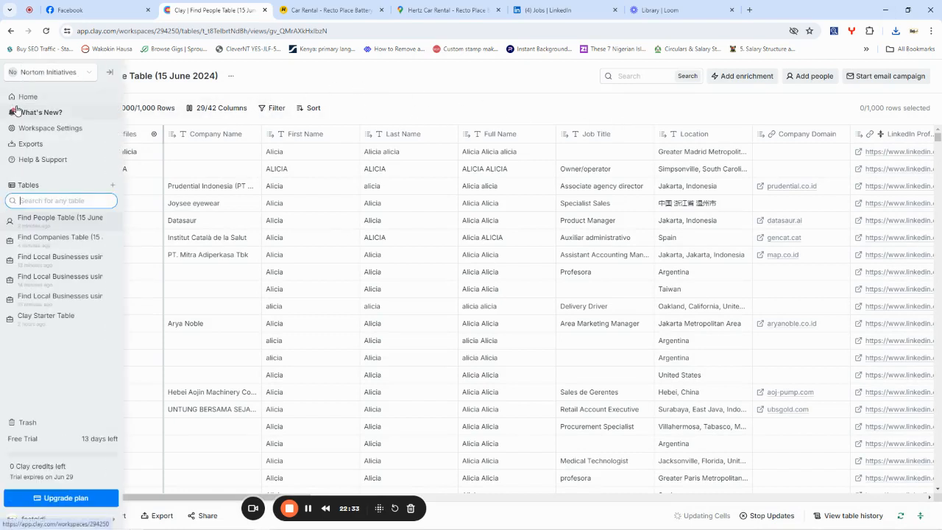